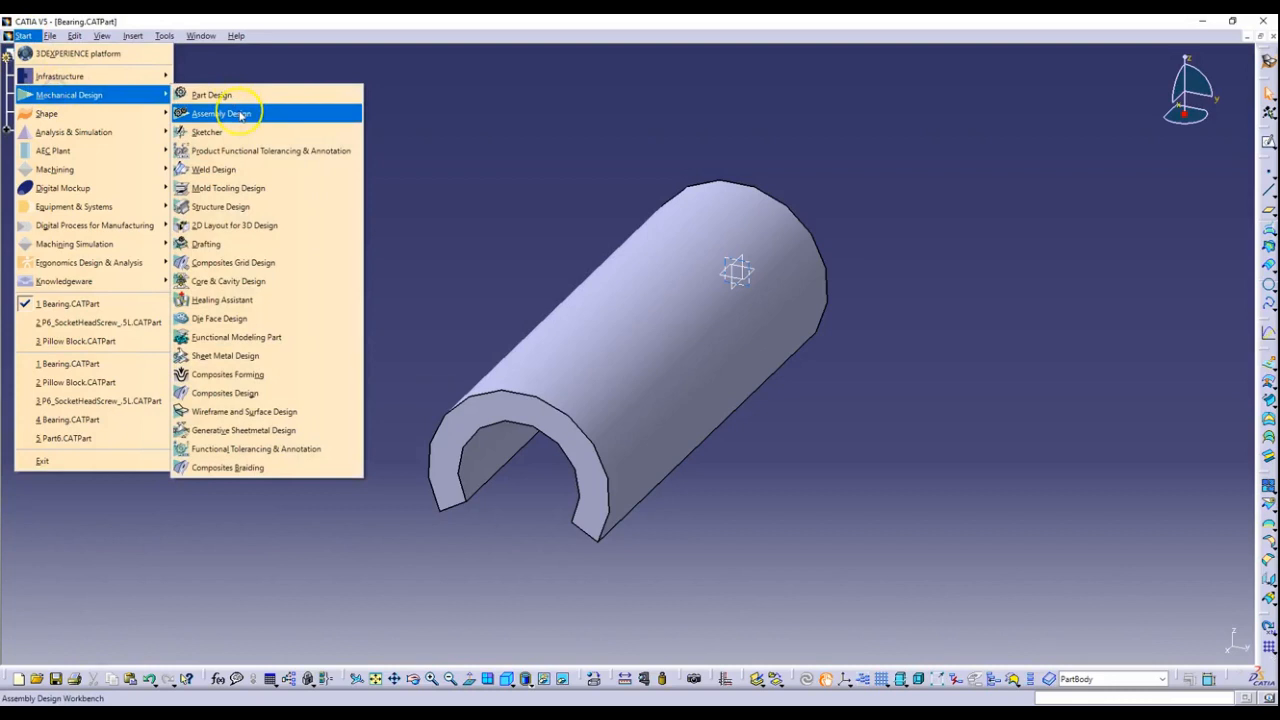
Step: Start a new product in Assembly Design and insert the already loaded Pillow Block part into Product1
click(241, 116)
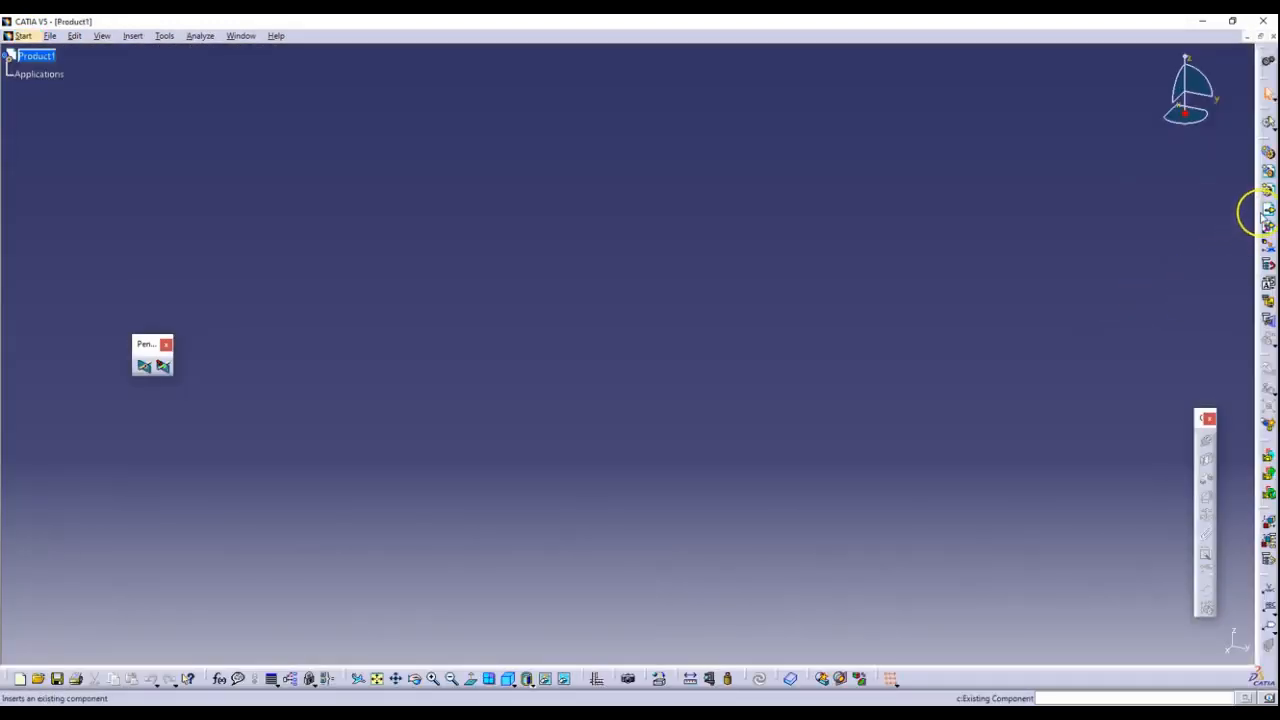
click(1268, 209)
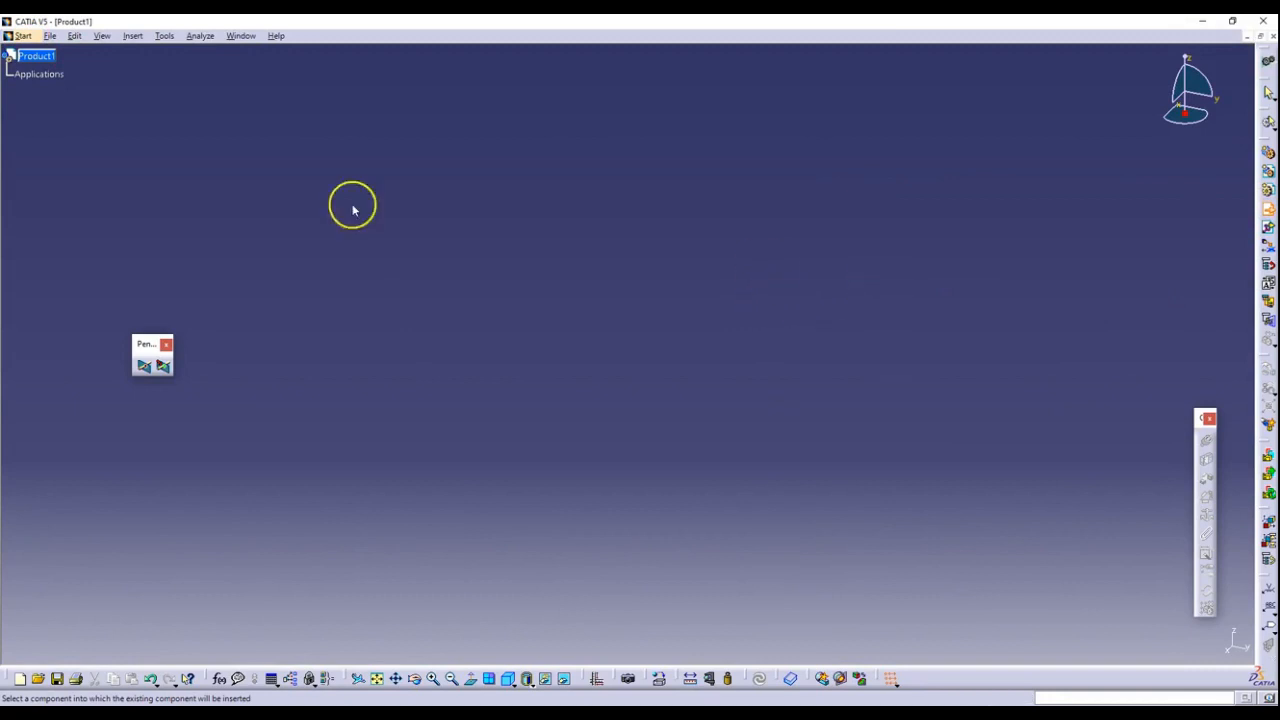
click(55, 66)
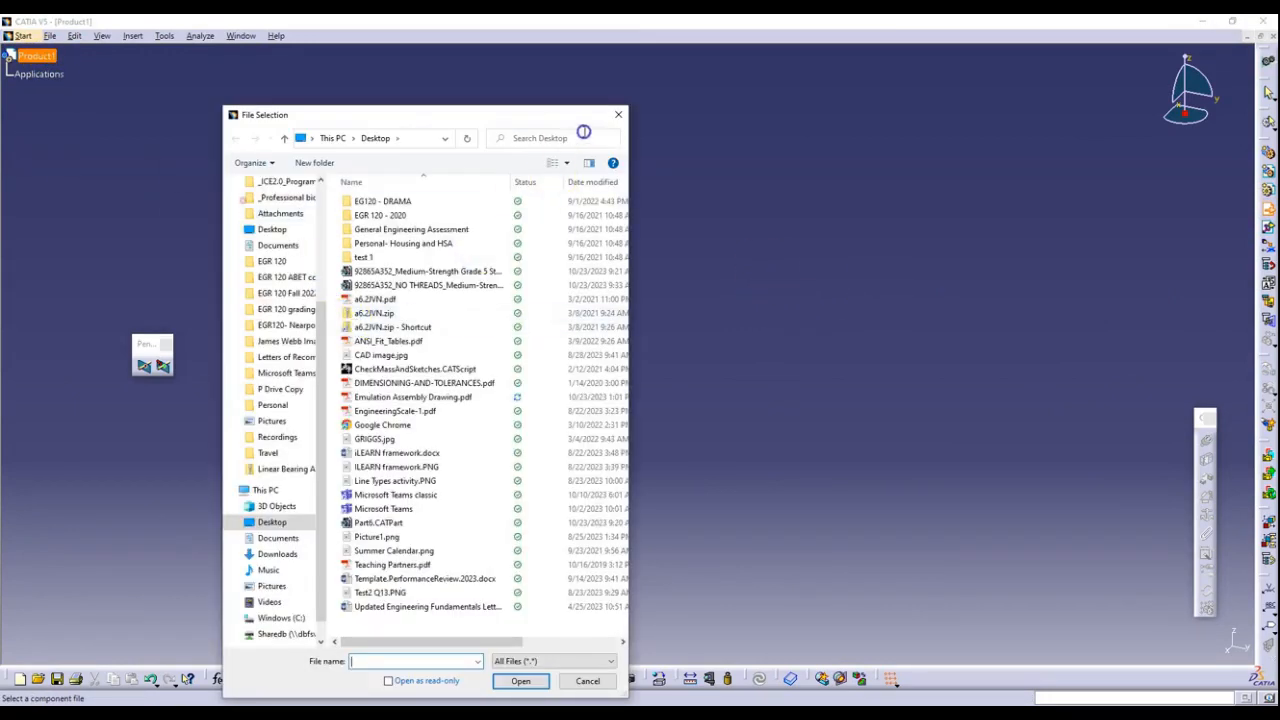
click(618, 114)
click(435, 305)
click(441, 337)
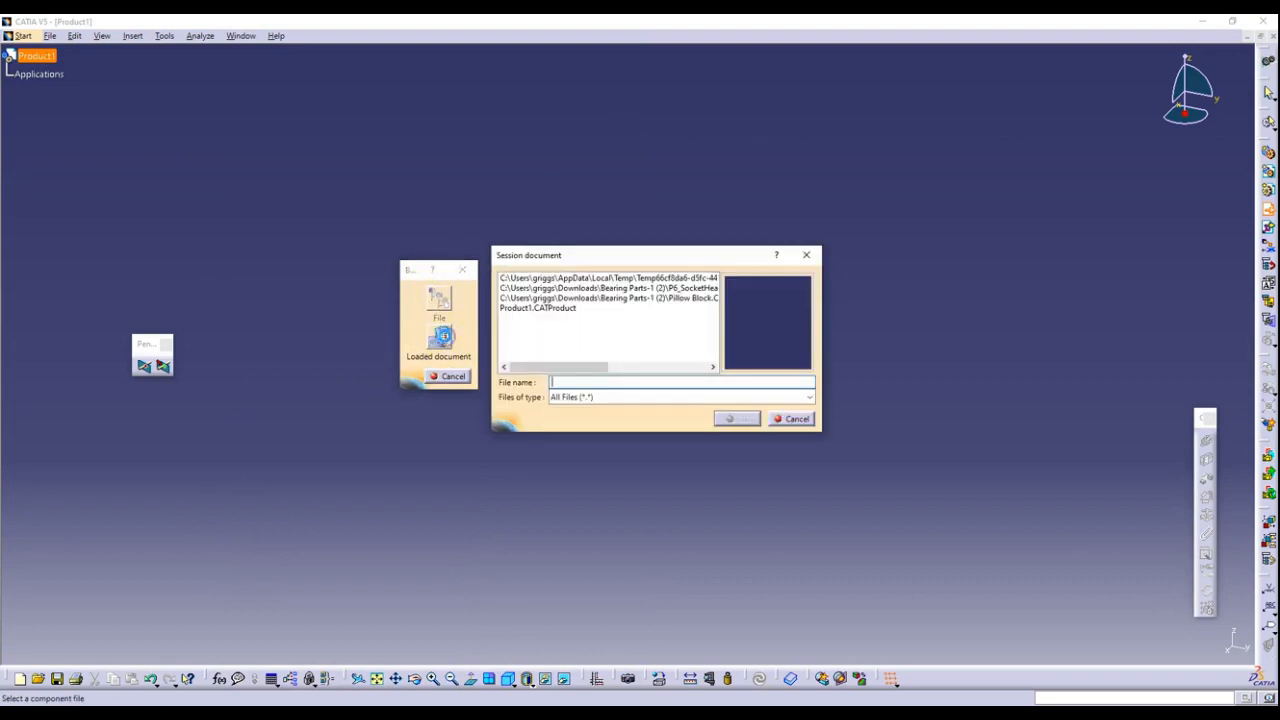
click(558, 311)
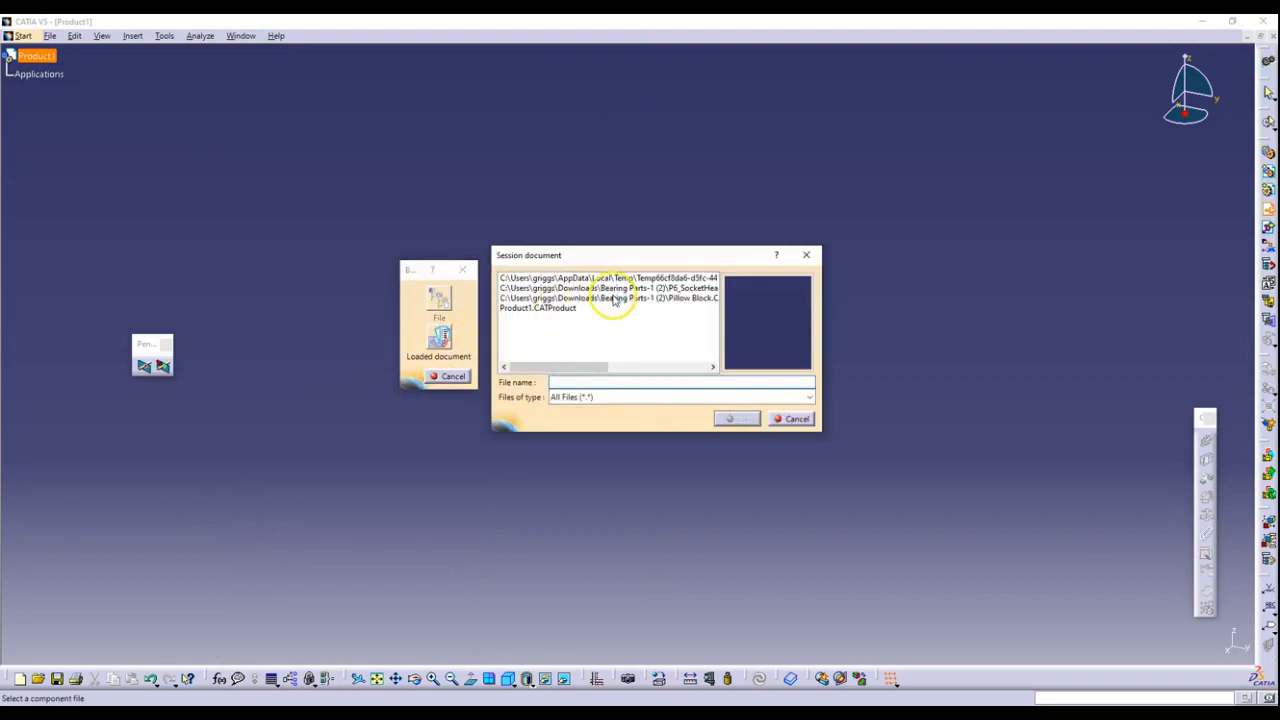
click(614, 298)
click(736, 418)
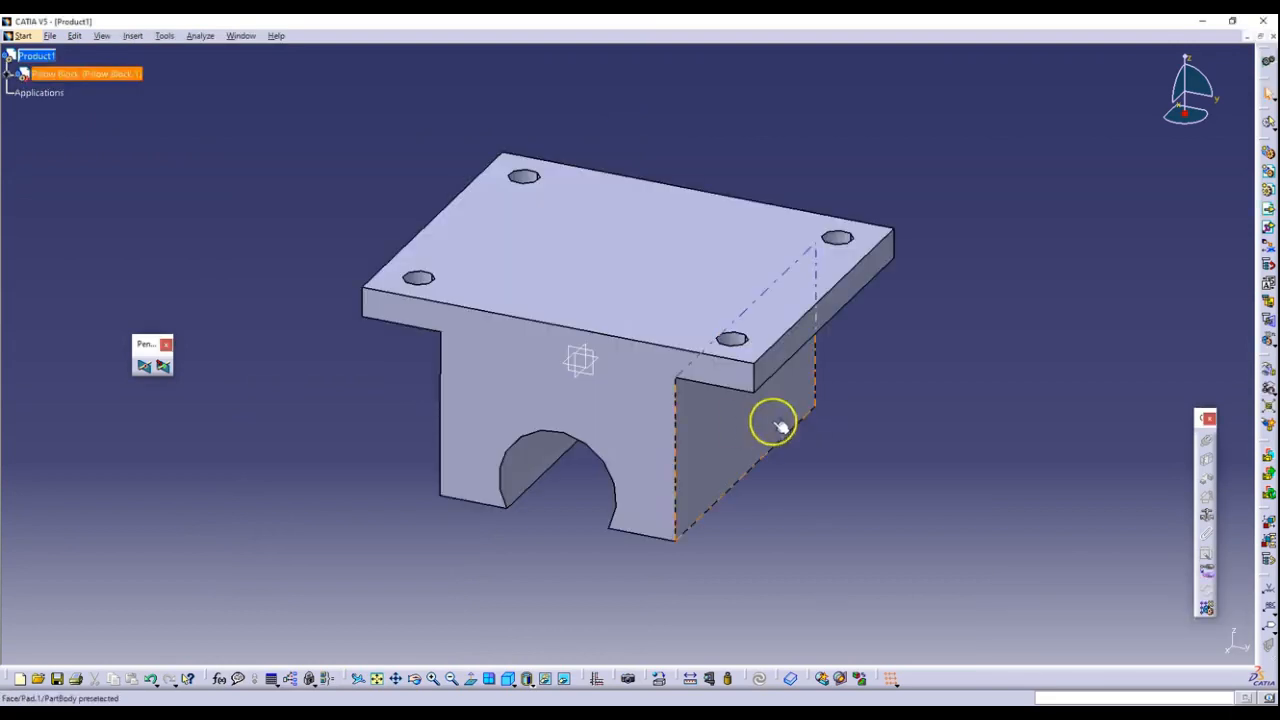
Step: Fix the pillow block in place with a Fix constraint
click(1205, 513)
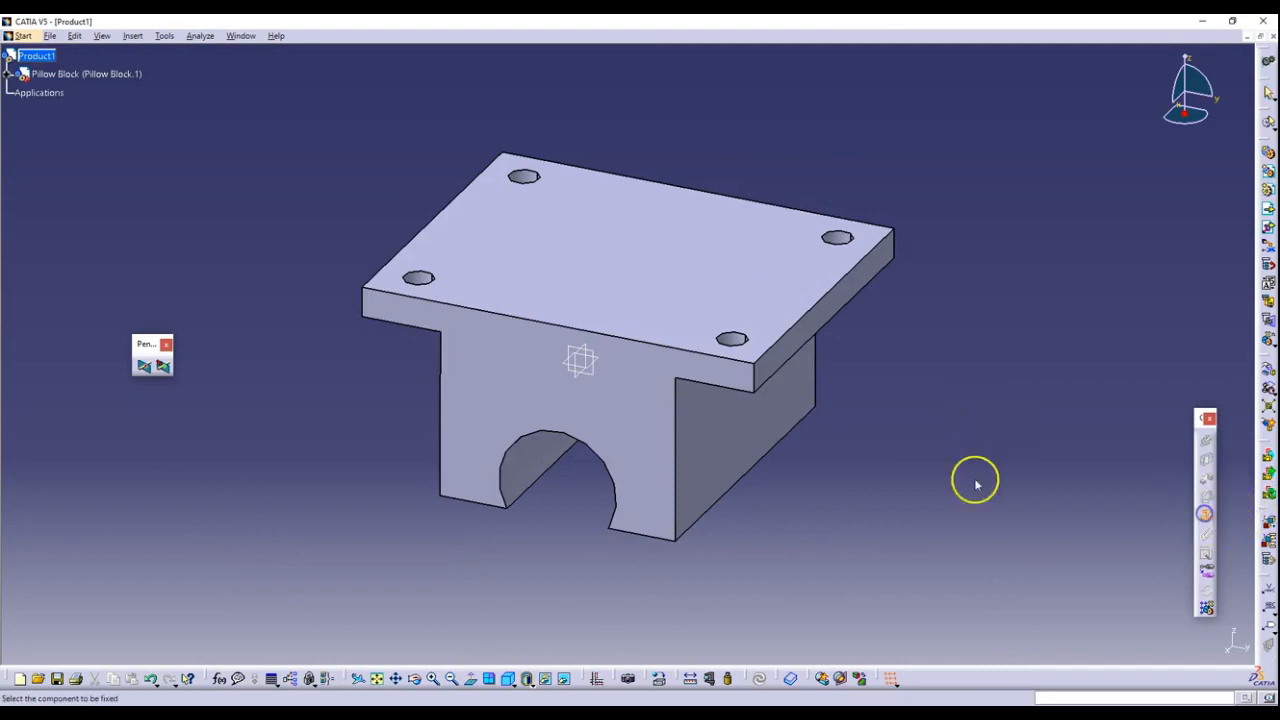
click(643, 391)
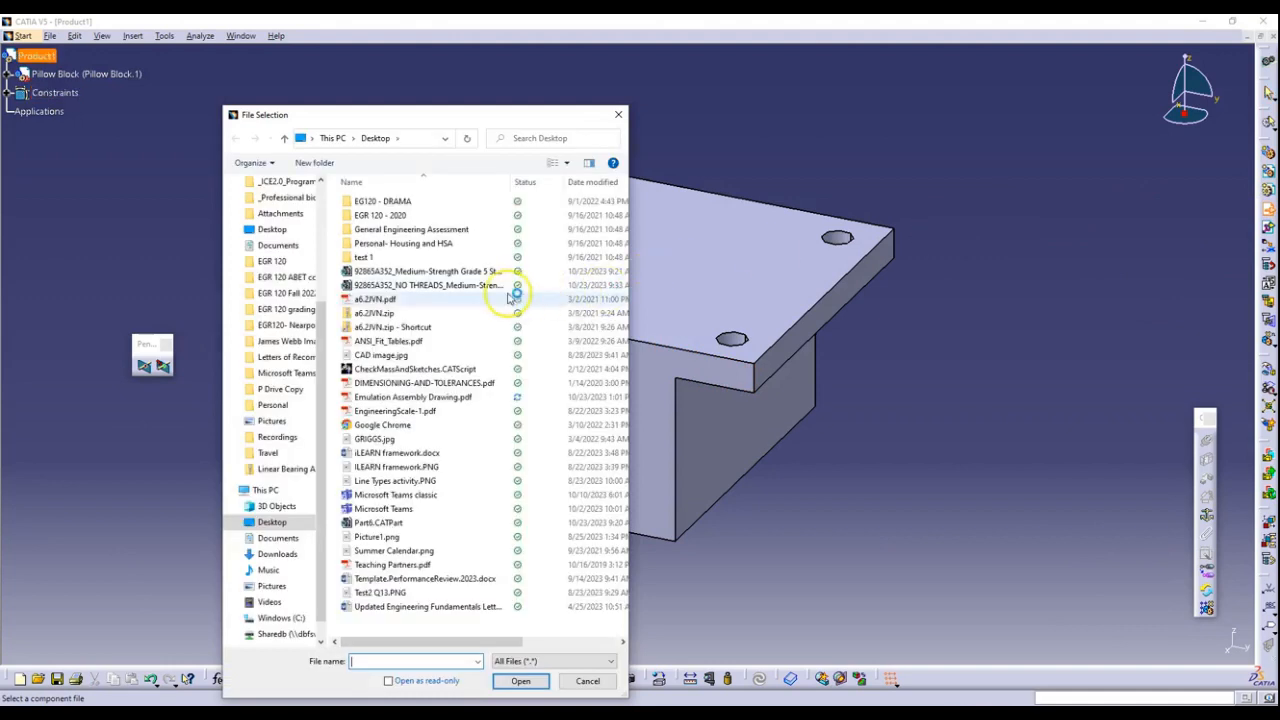
Step: Try to insert the bearing into Product1 from the already loaded document in the temporary folder
click(617, 121)
click(438, 340)
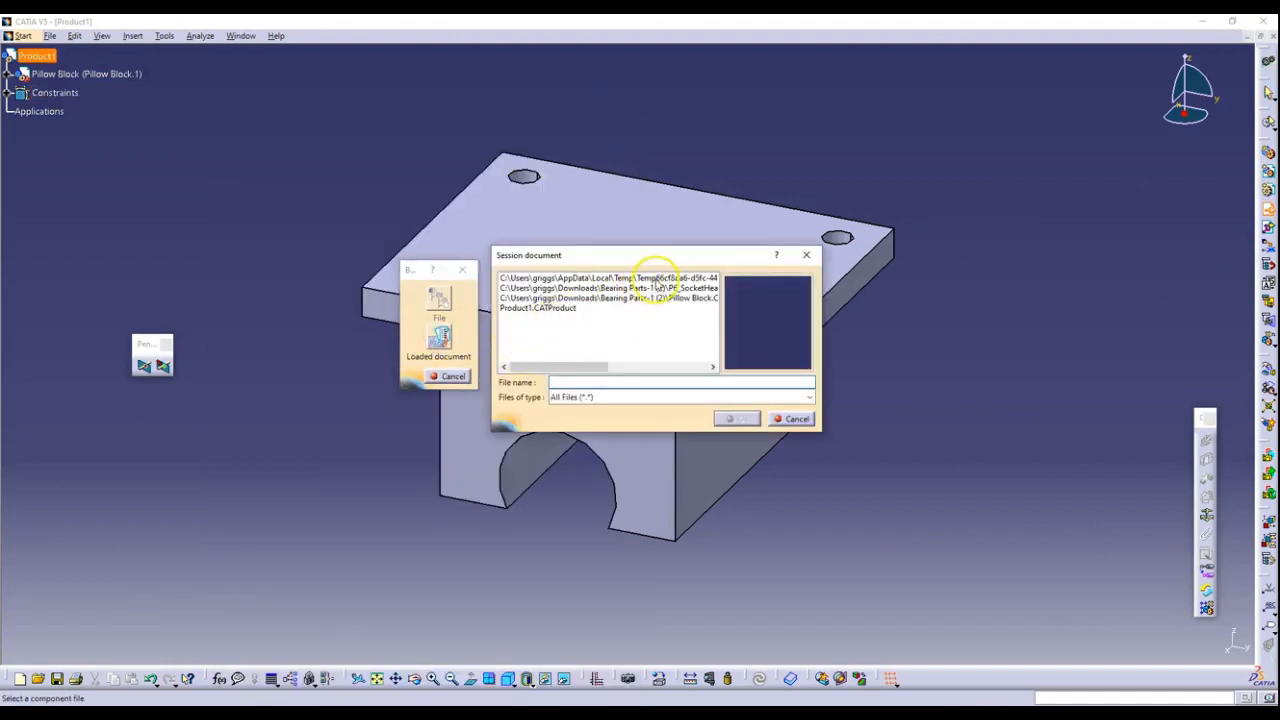
click(657, 278)
click(737, 418)
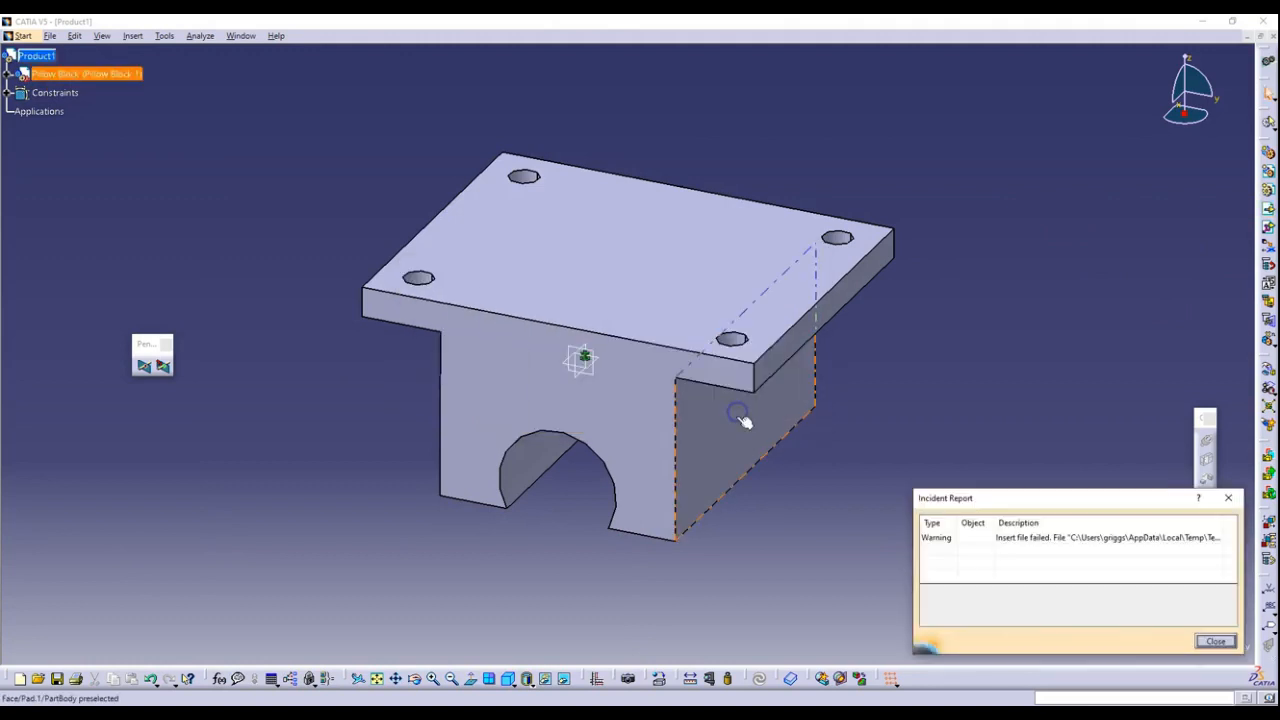
click(1218, 642)
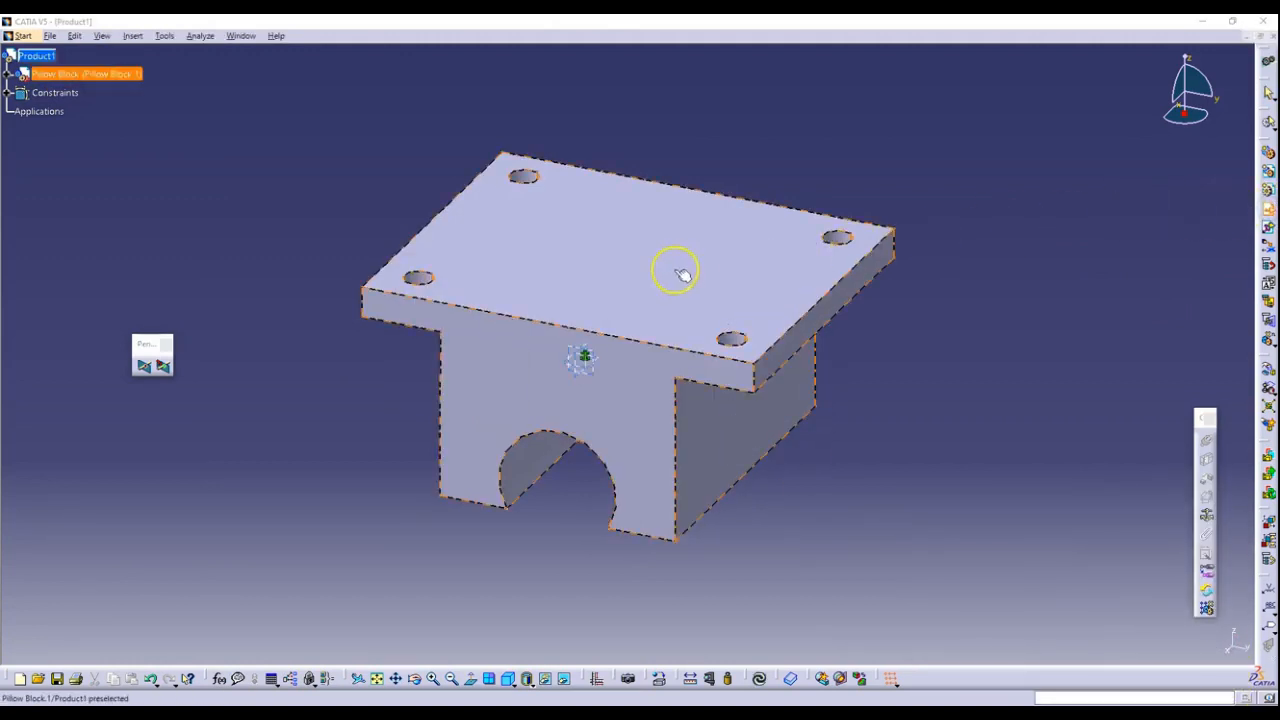
Step: Insert Bearing.CATPart into Product1 from the Bearing Parts-1 (2) folder in Downloads
click(36, 56)
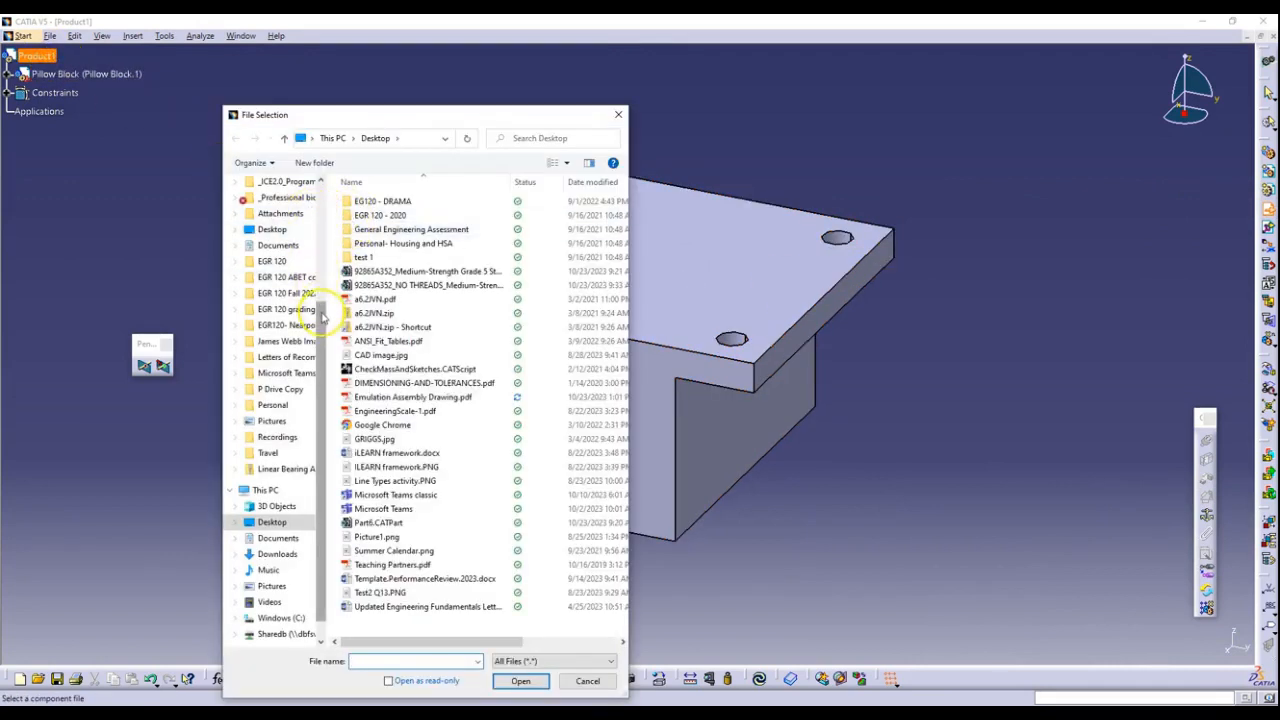
scroll(310, 186, up, 4)
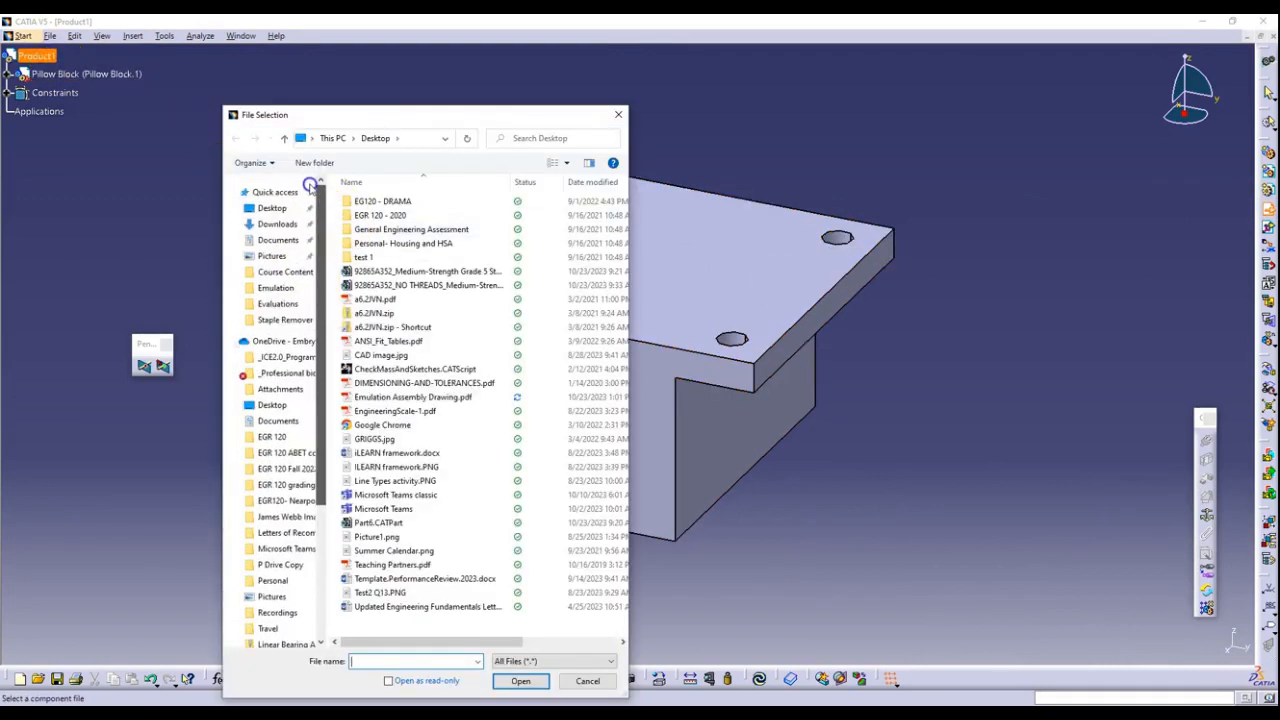
click(268, 224)
double_click(378, 246)
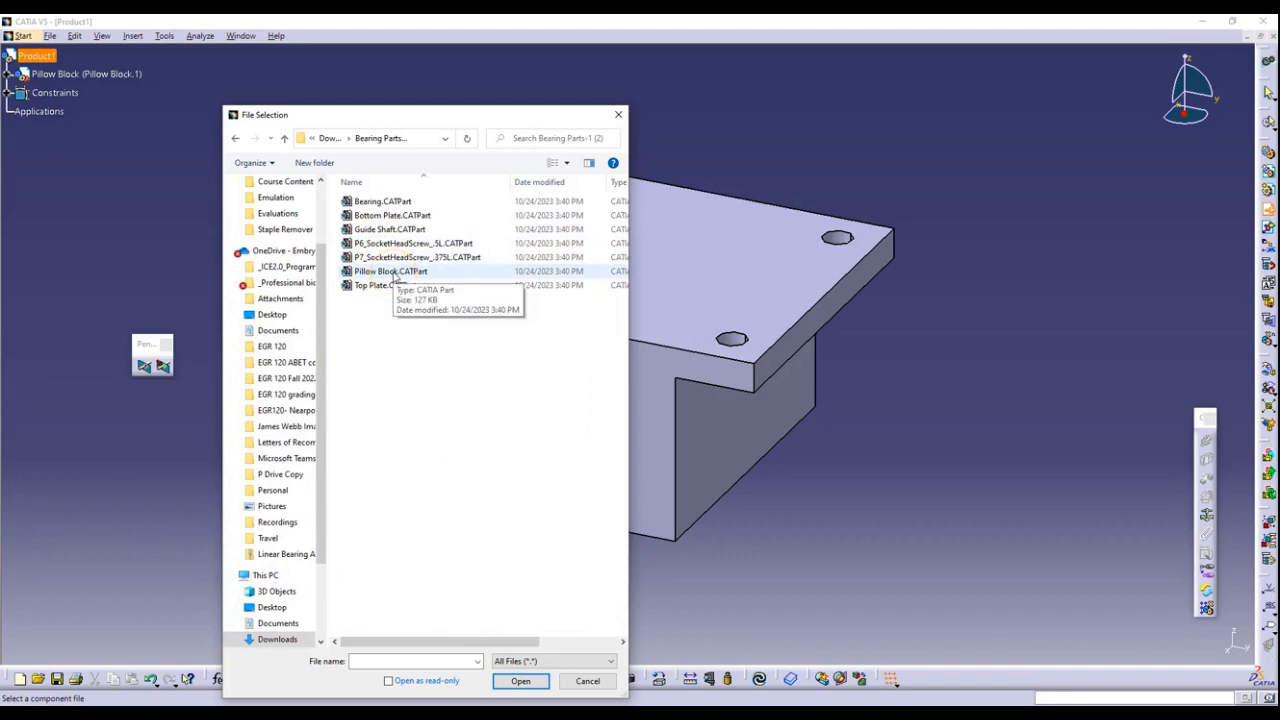
double_click(393, 203)
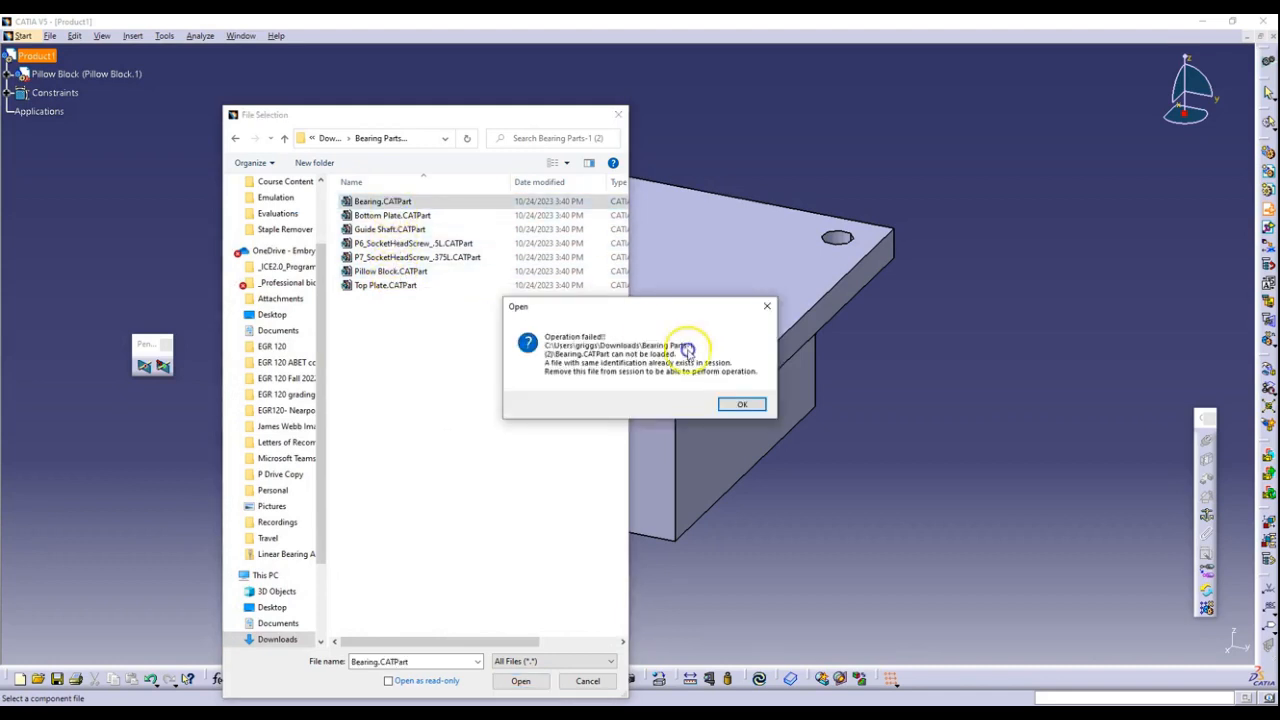
click(738, 407)
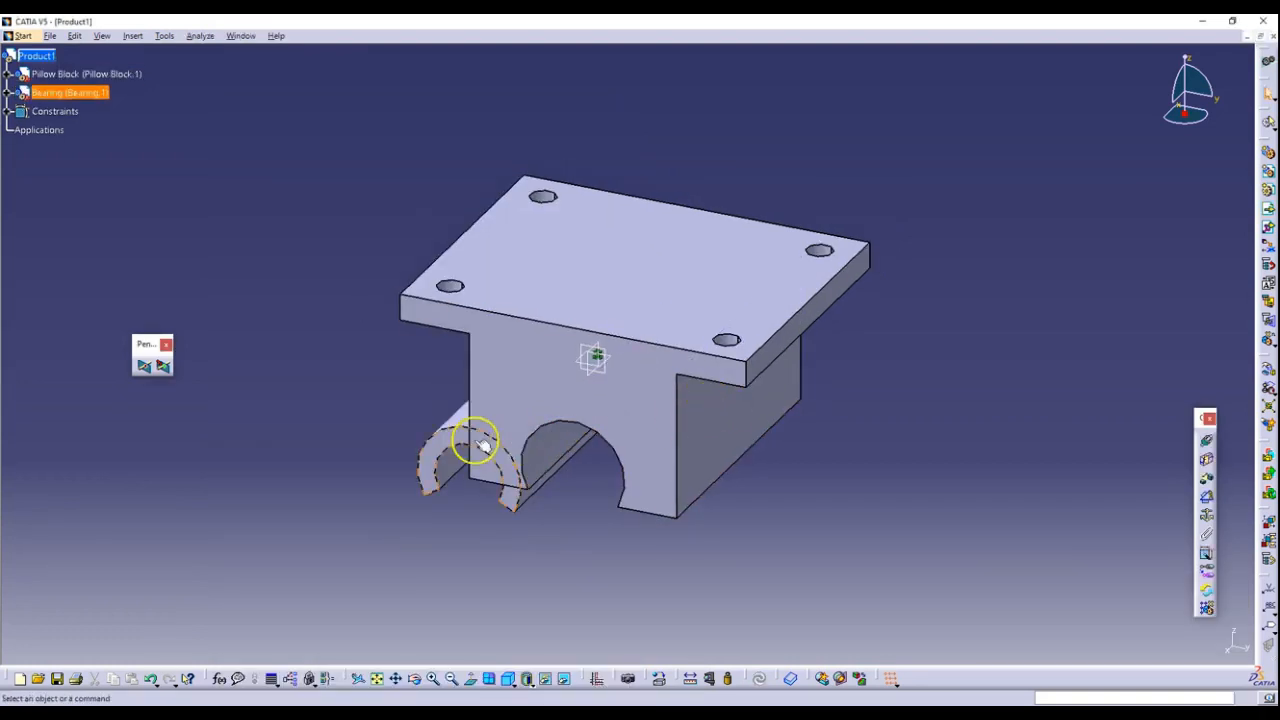
Step: Make the bearing's axis coincident with the axis of the pillow block's large bore and update the assembly
click(455, 445)
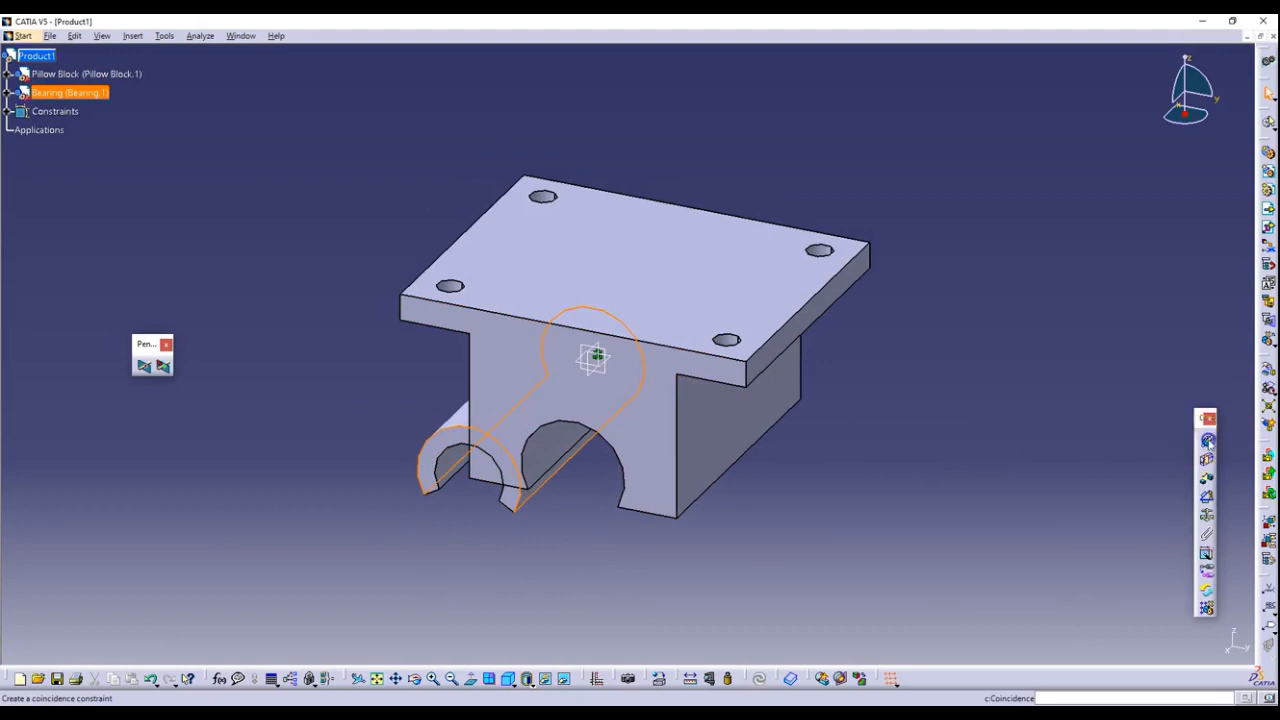
click(1208, 440)
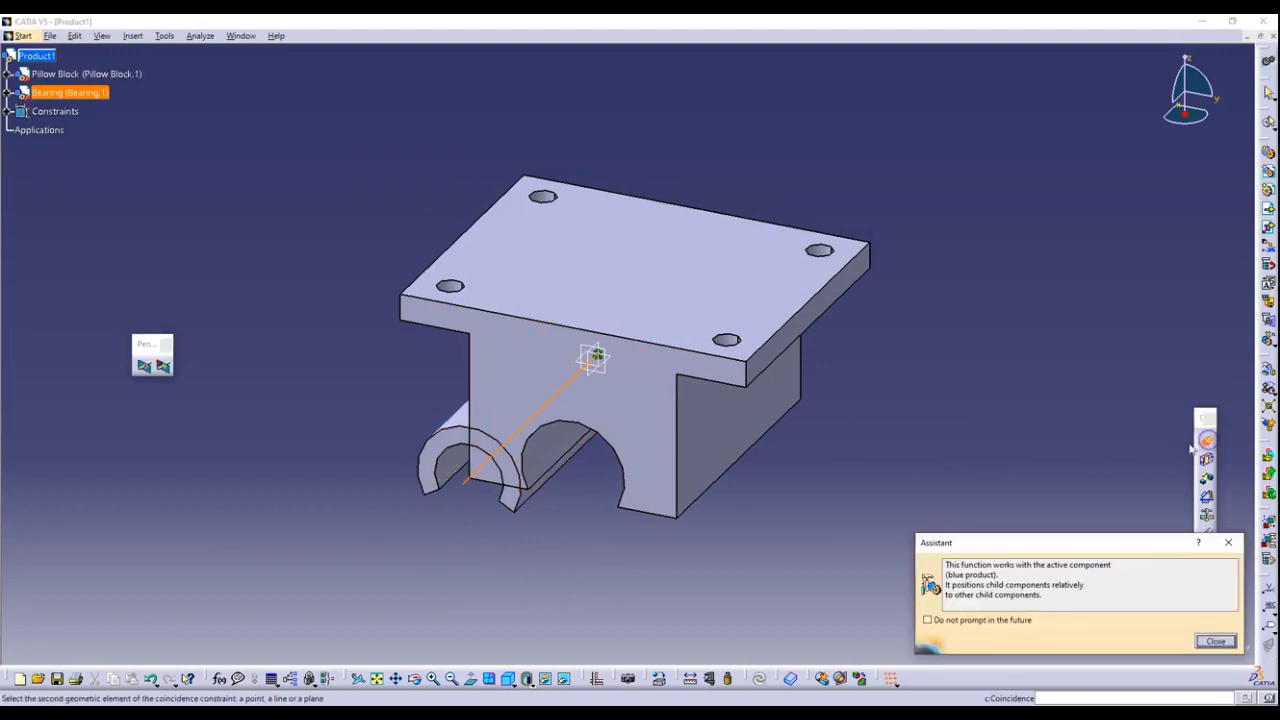
click(562, 447)
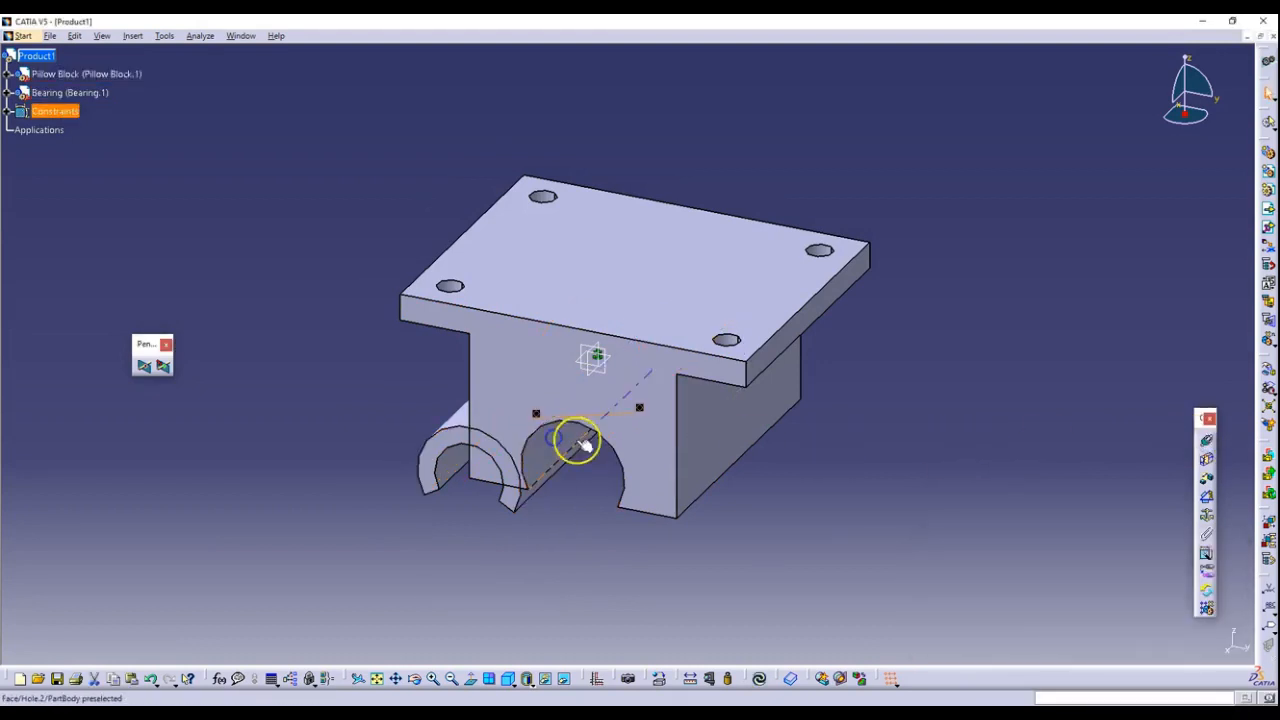
key(ctrl+u)
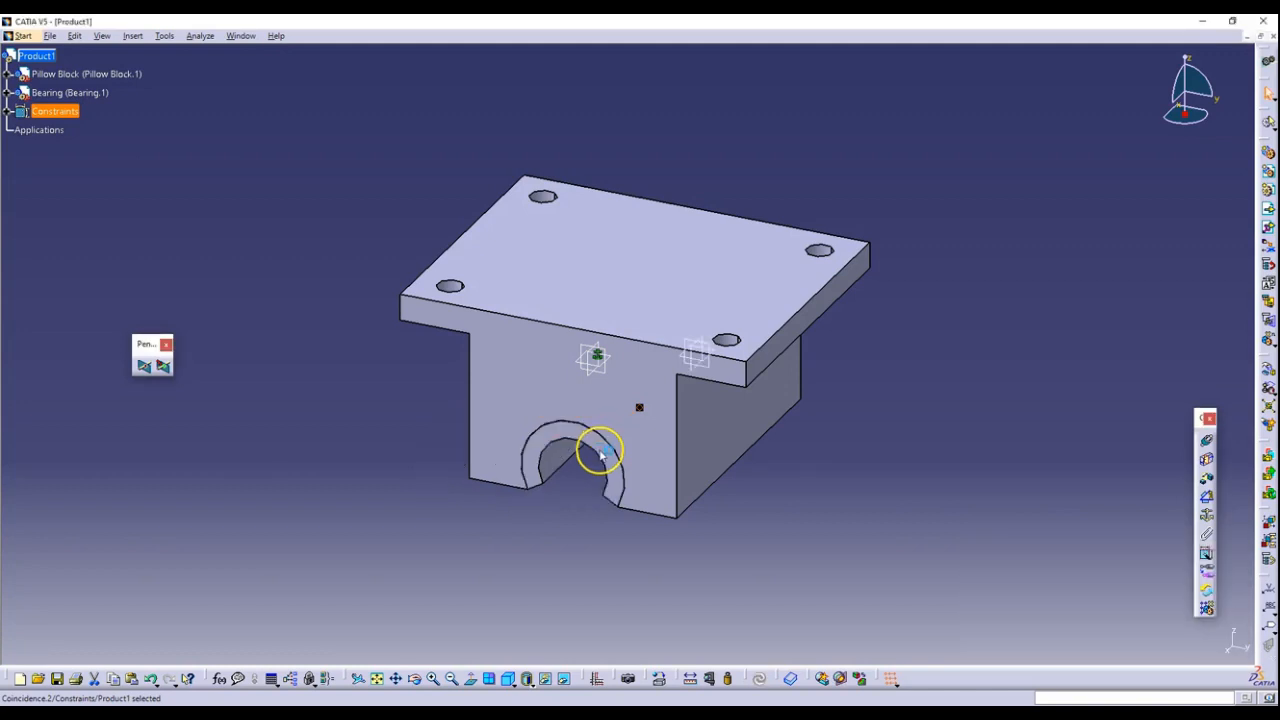
Step: Slide the bearing partly out of the pillow block along the X axis and rotate it about X, respecting the constraints
middle_drag(588, 480, 649, 206)
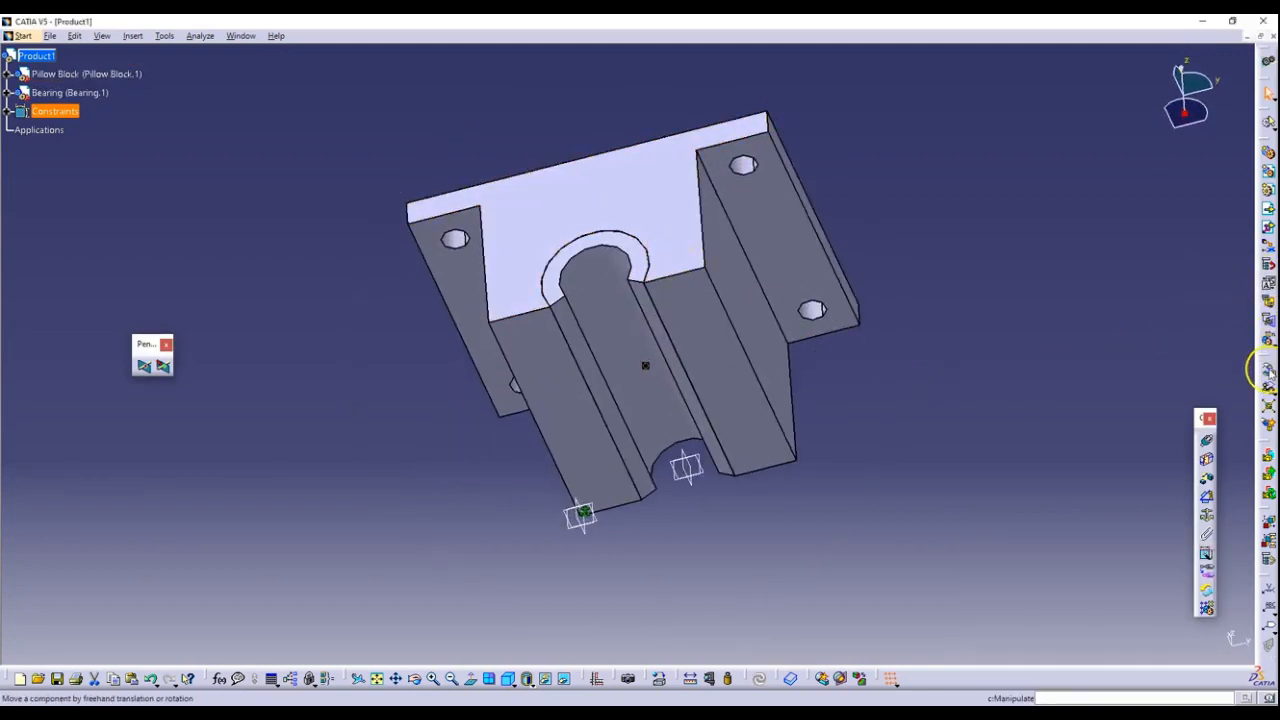
click(1267, 370)
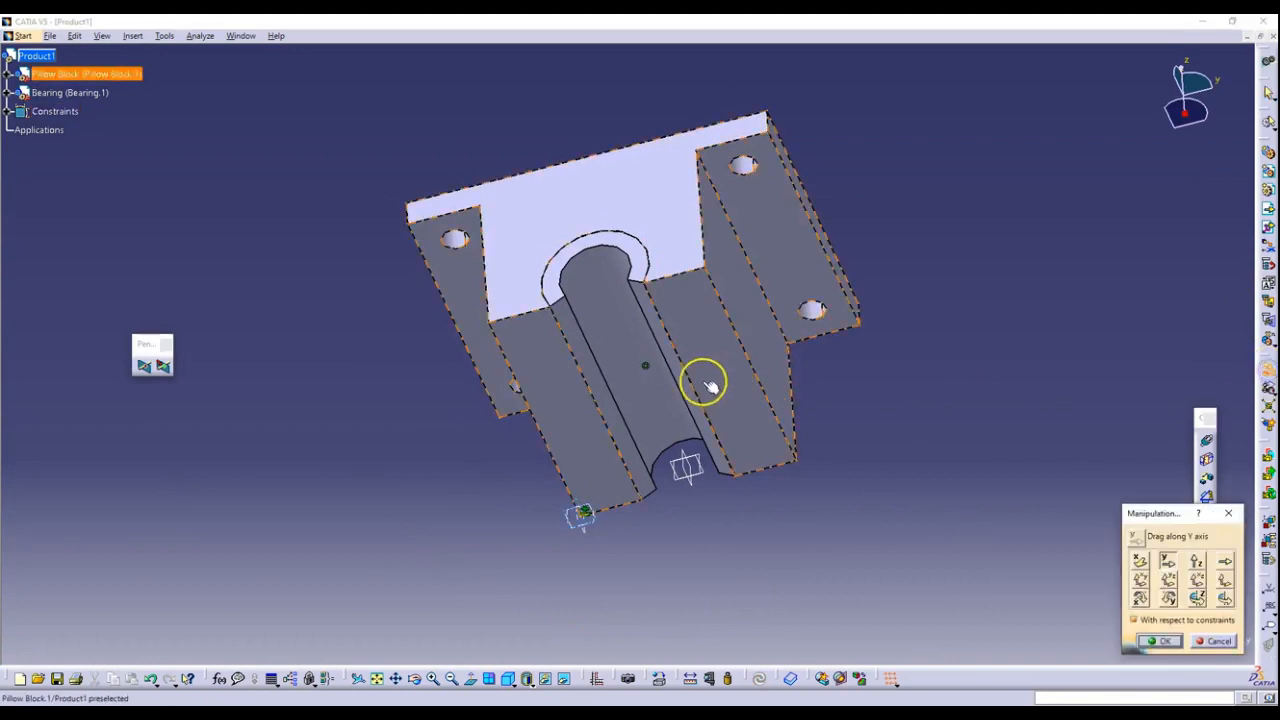
click(1168, 566)
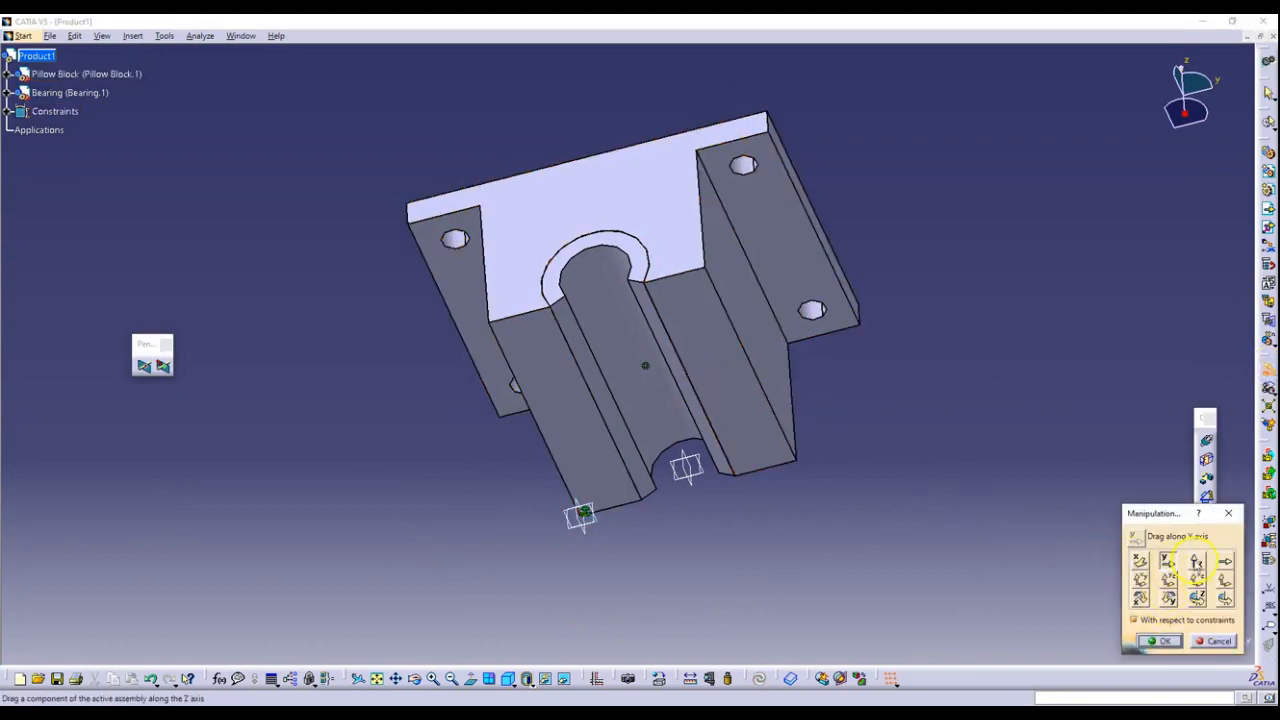
click(1196, 562)
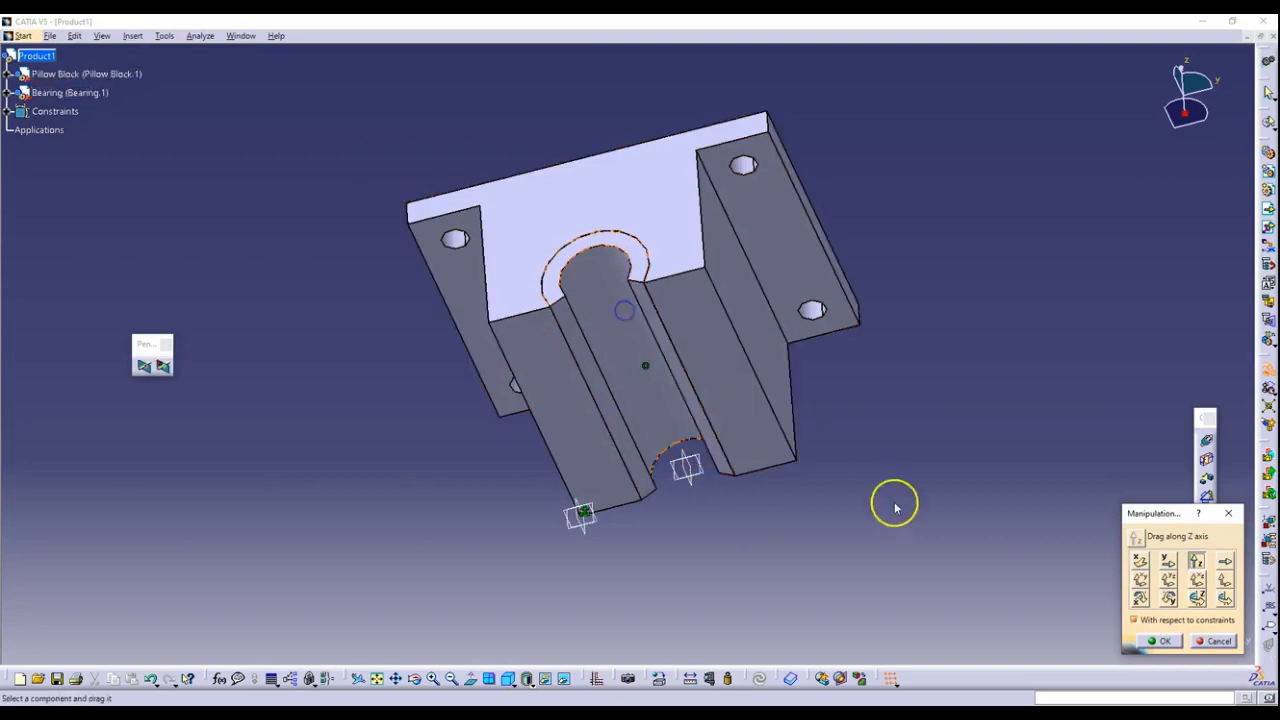
click(1168, 562)
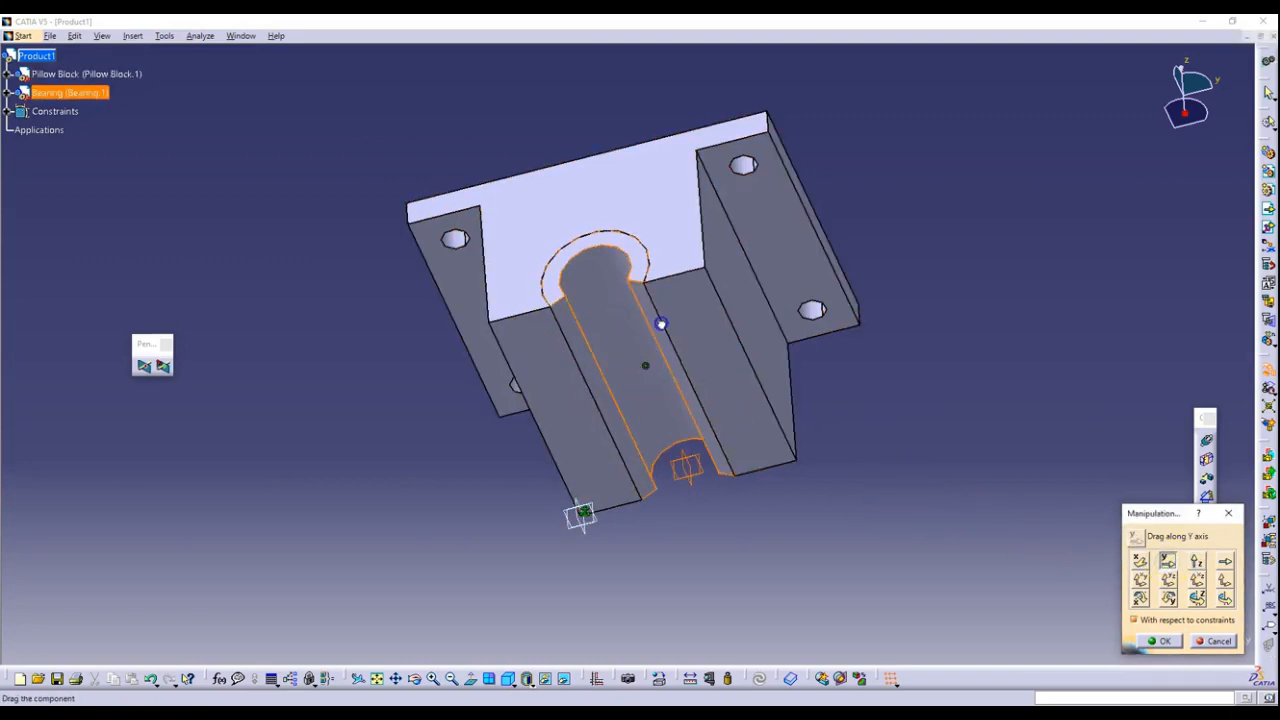
click(1139, 562)
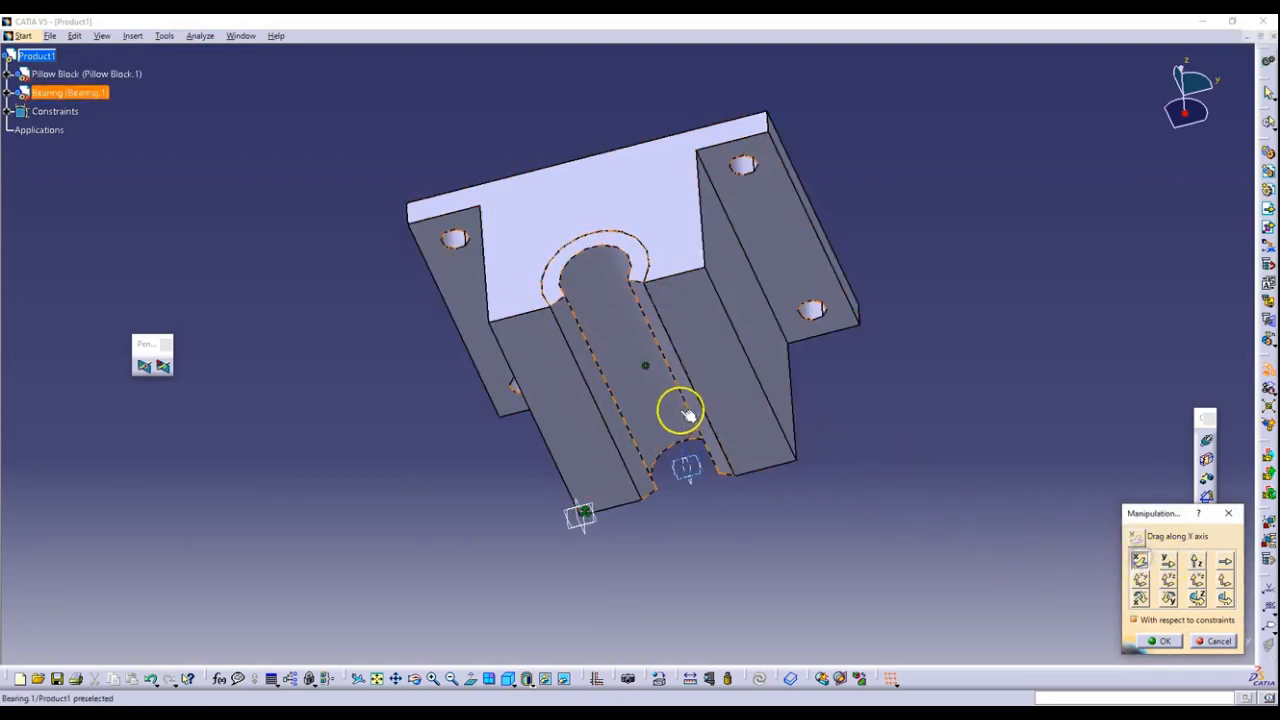
drag(688, 414, 654, 376)
click(1139, 597)
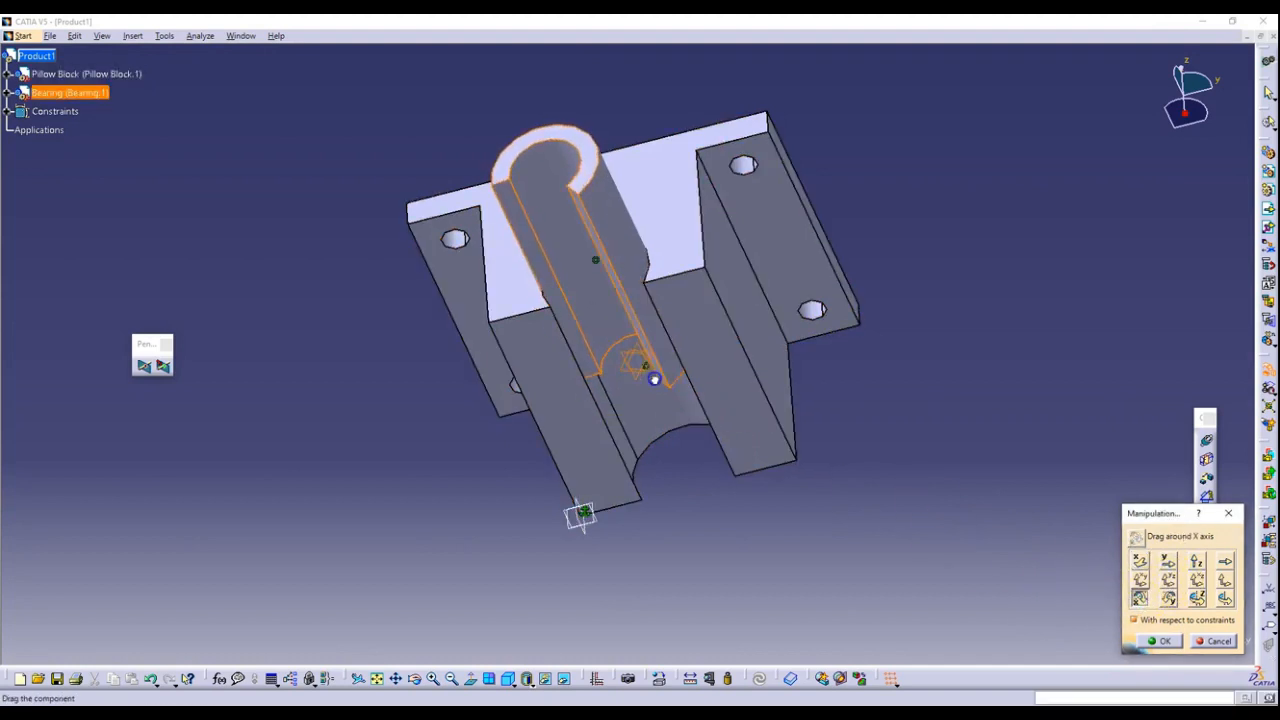
click(1158, 641)
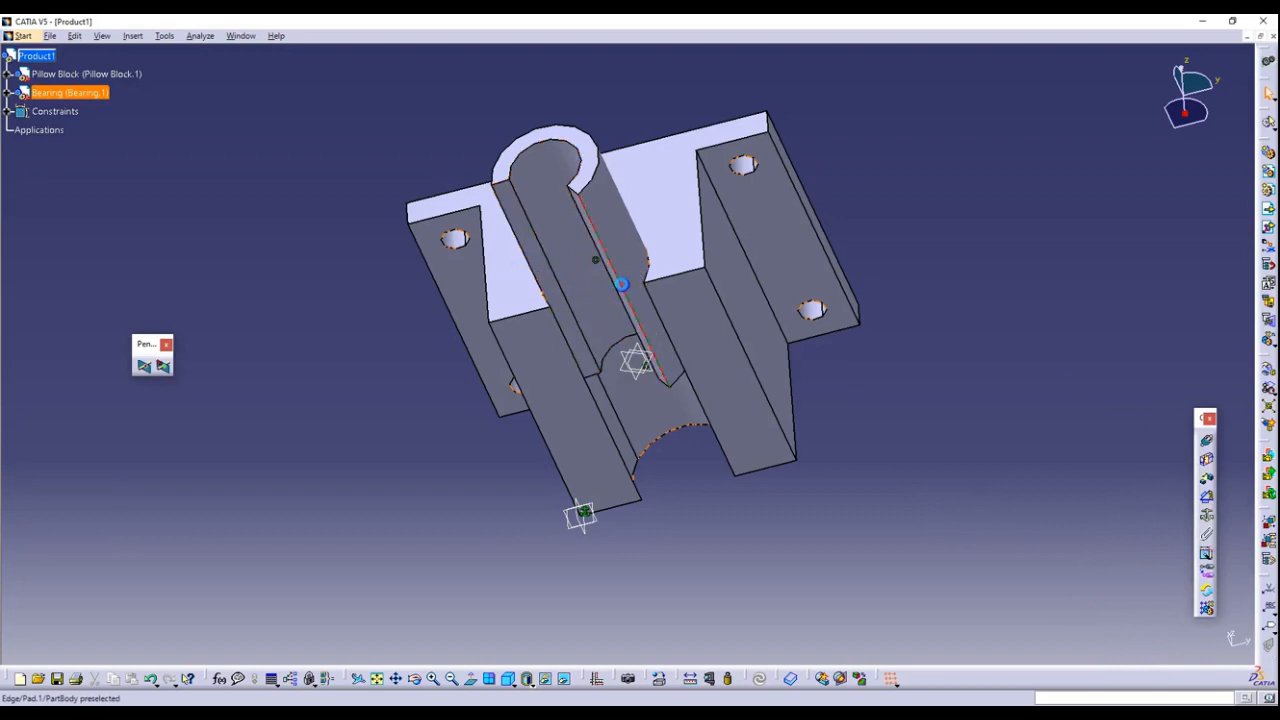
Step: Make the bearing's lower straight edge coincident with the pillow block's bottom face and update the assembly
ctrl+click(691, 371)
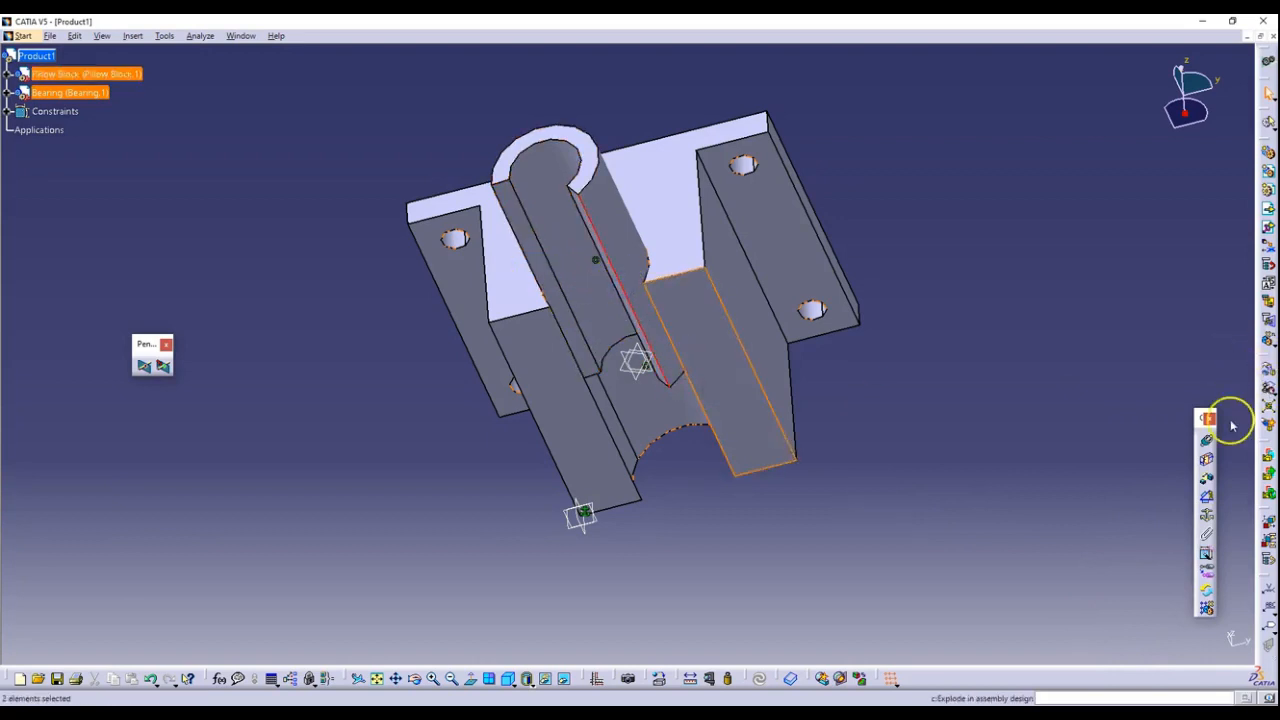
click(1207, 440)
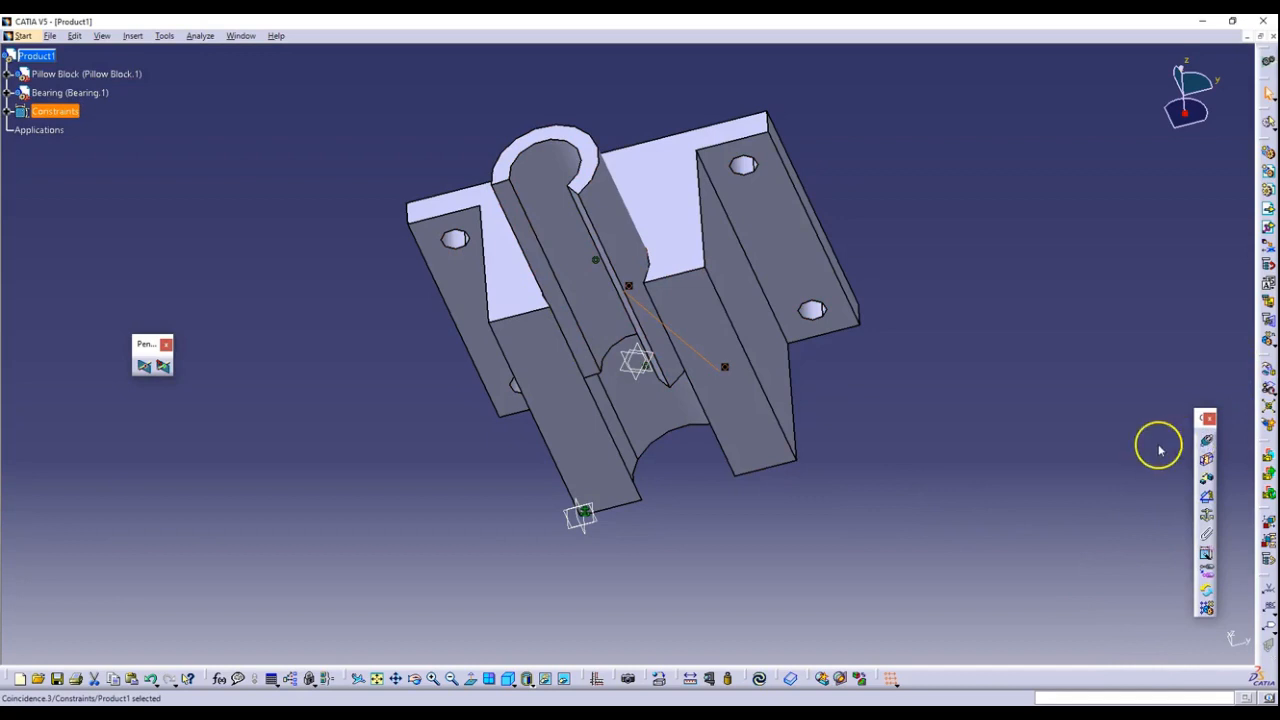
key(ctrl+u)
Step: Make the bearing's end face coincident with the pillow block's front face using Same orientation, and update the assembly
click(579, 143)
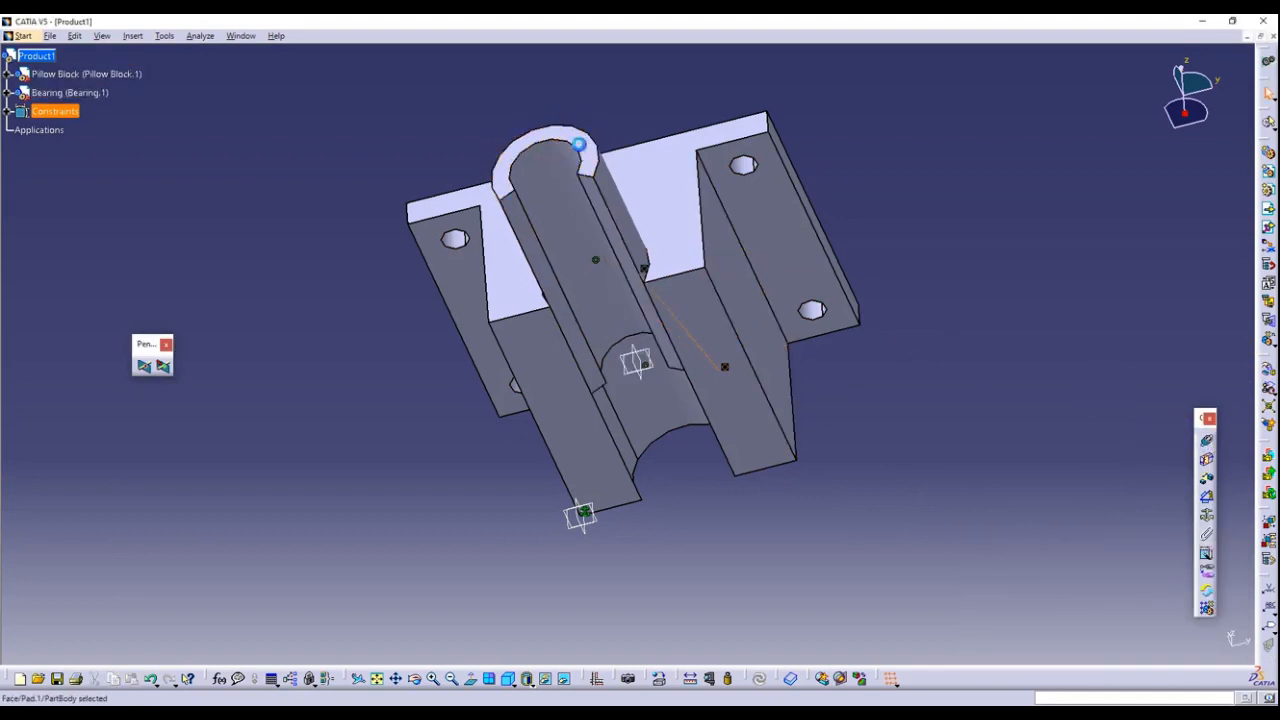
ctrl+click(670, 199)
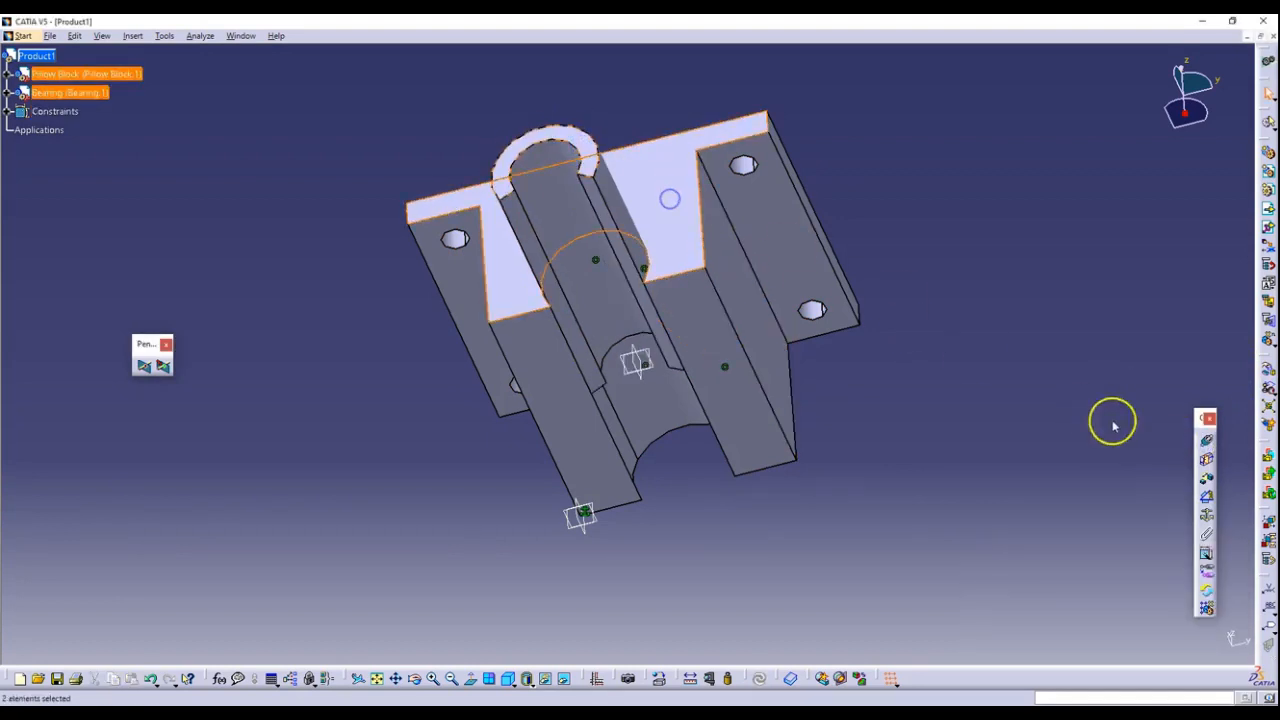
click(1206, 440)
click(1214, 642)
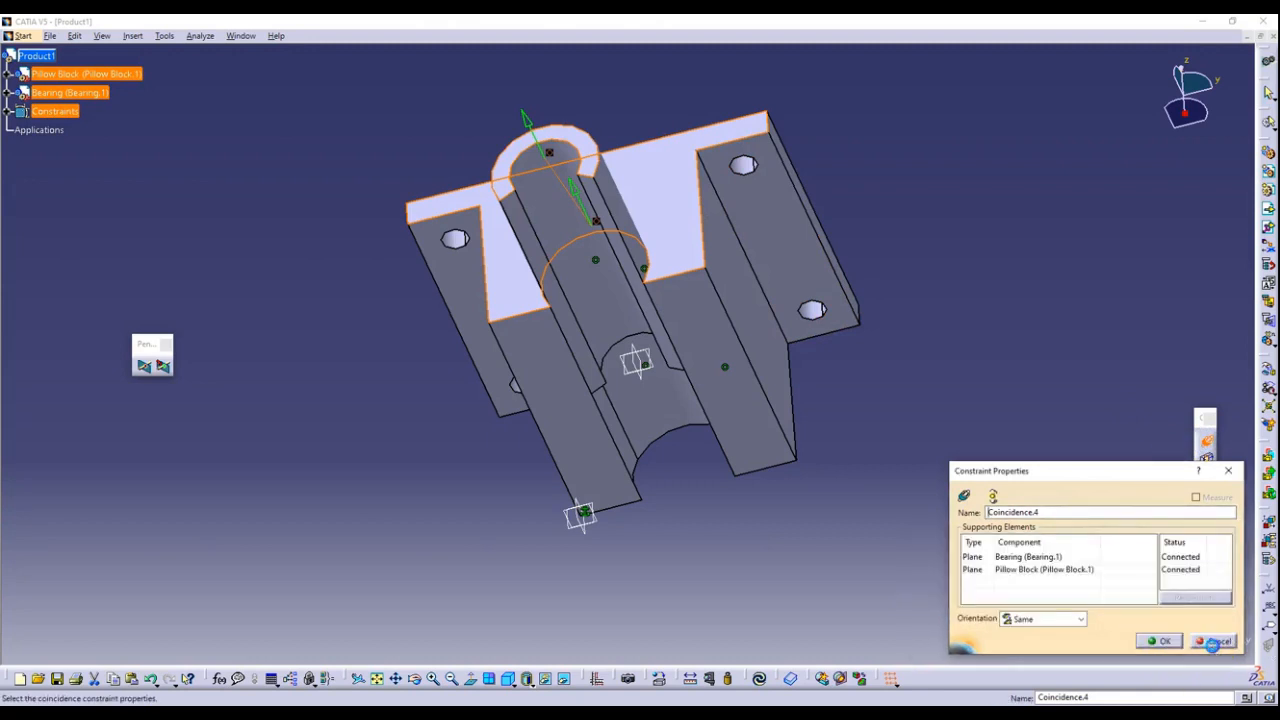
click(1160, 641)
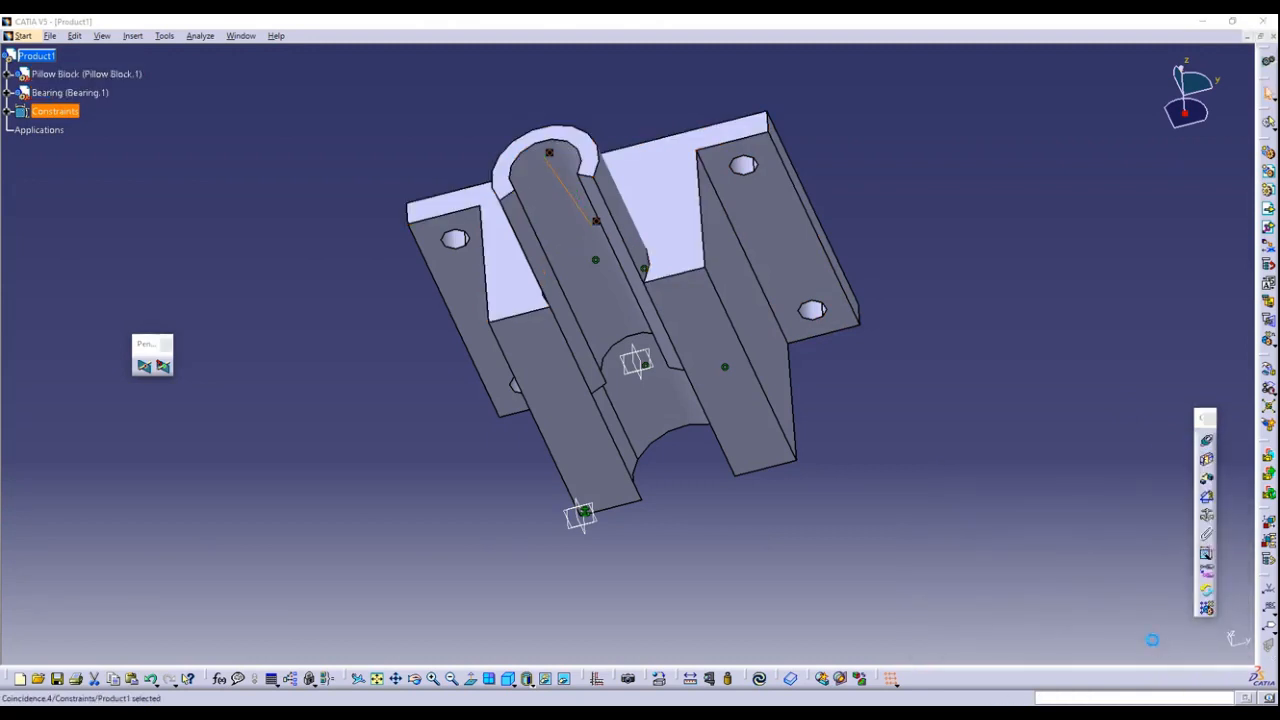
click(945, 295)
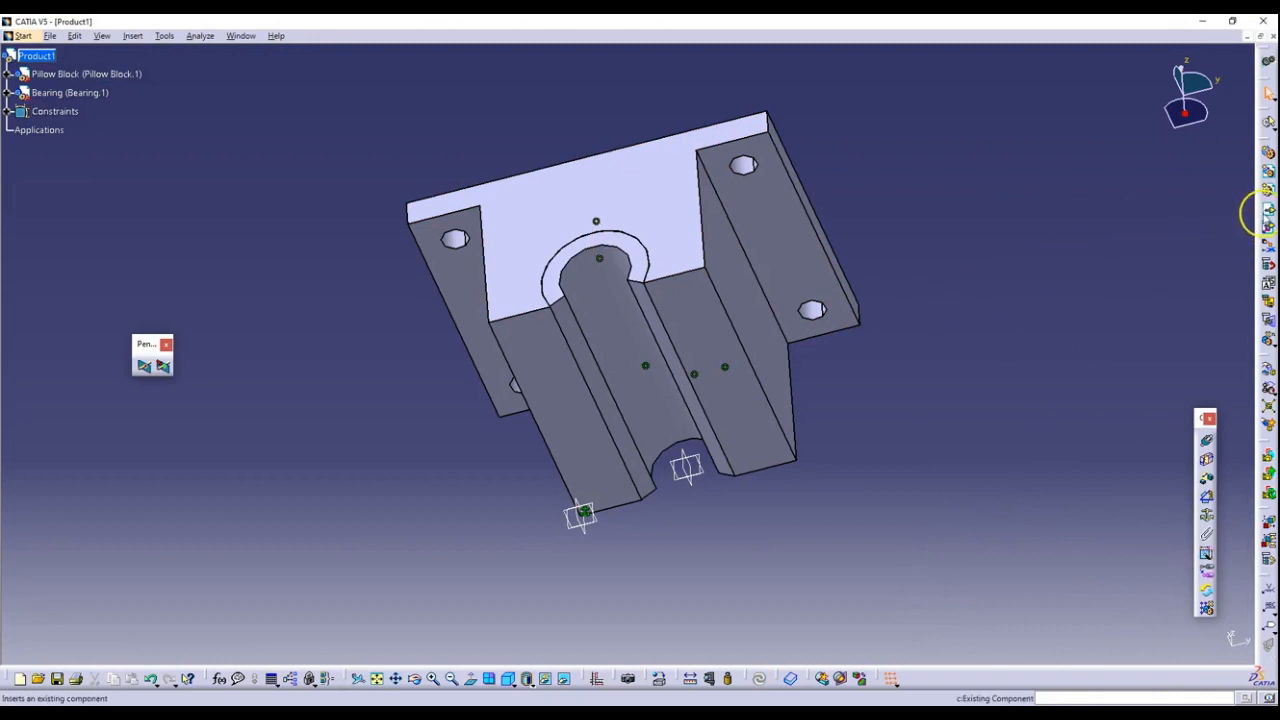
Step: Insert the existing component P6_SocketHeadScrew_.5L.CATPart into Product1
click(1268, 208)
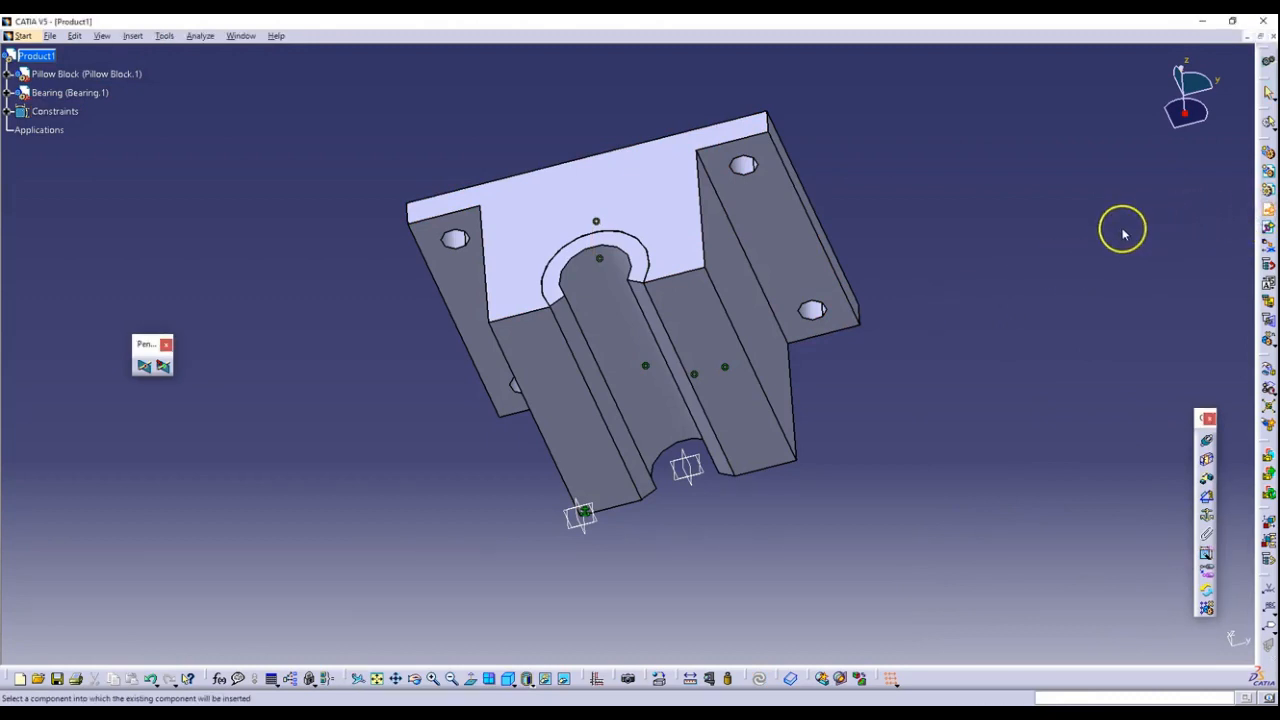
click(36, 55)
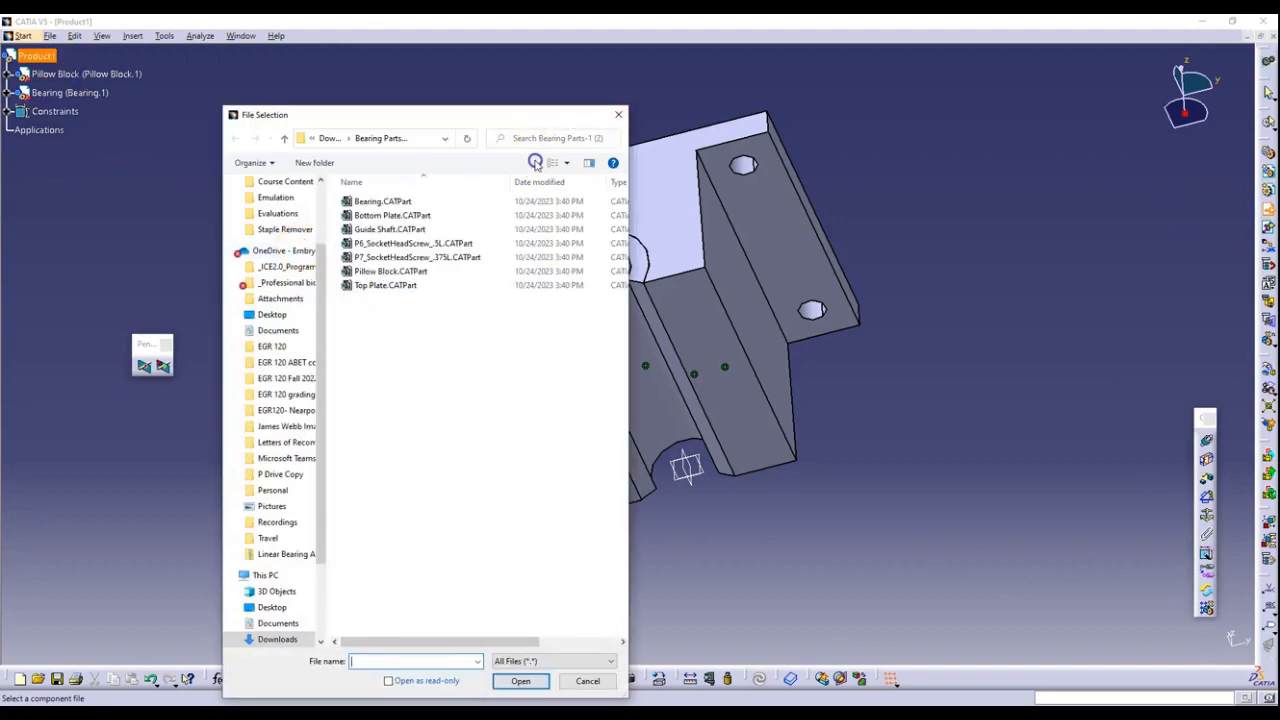
click(440, 243)
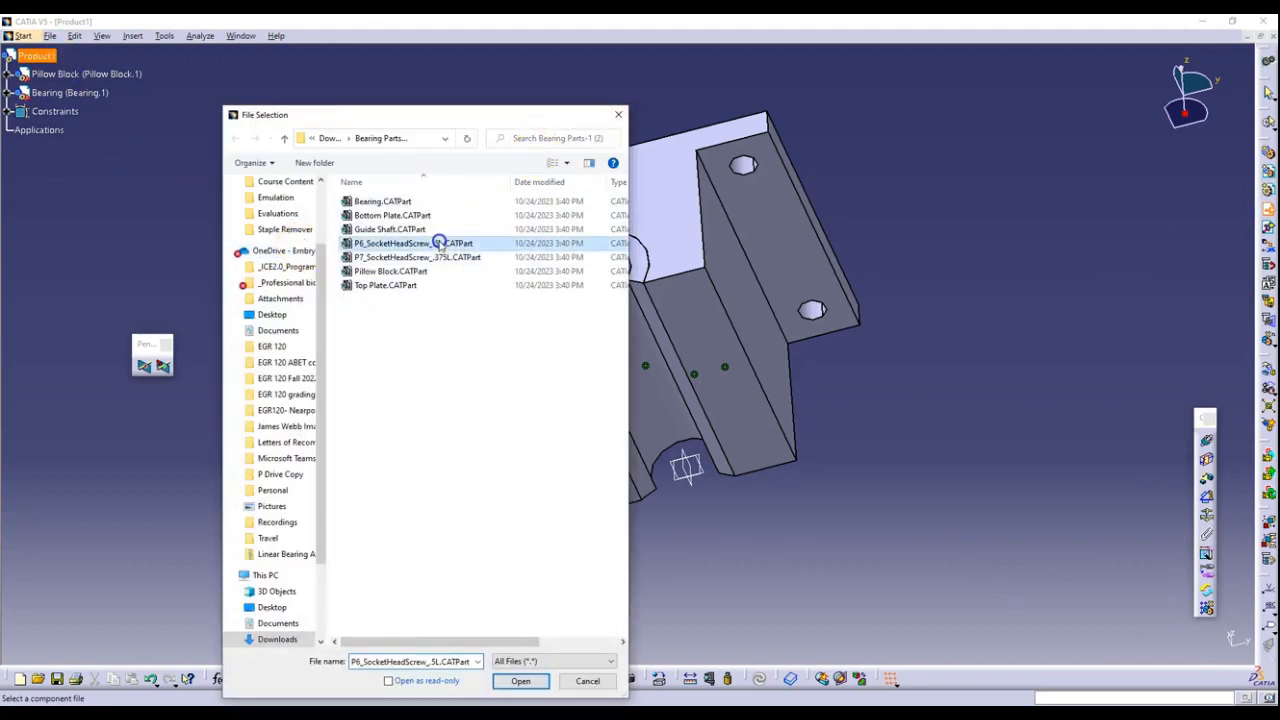
click(520, 681)
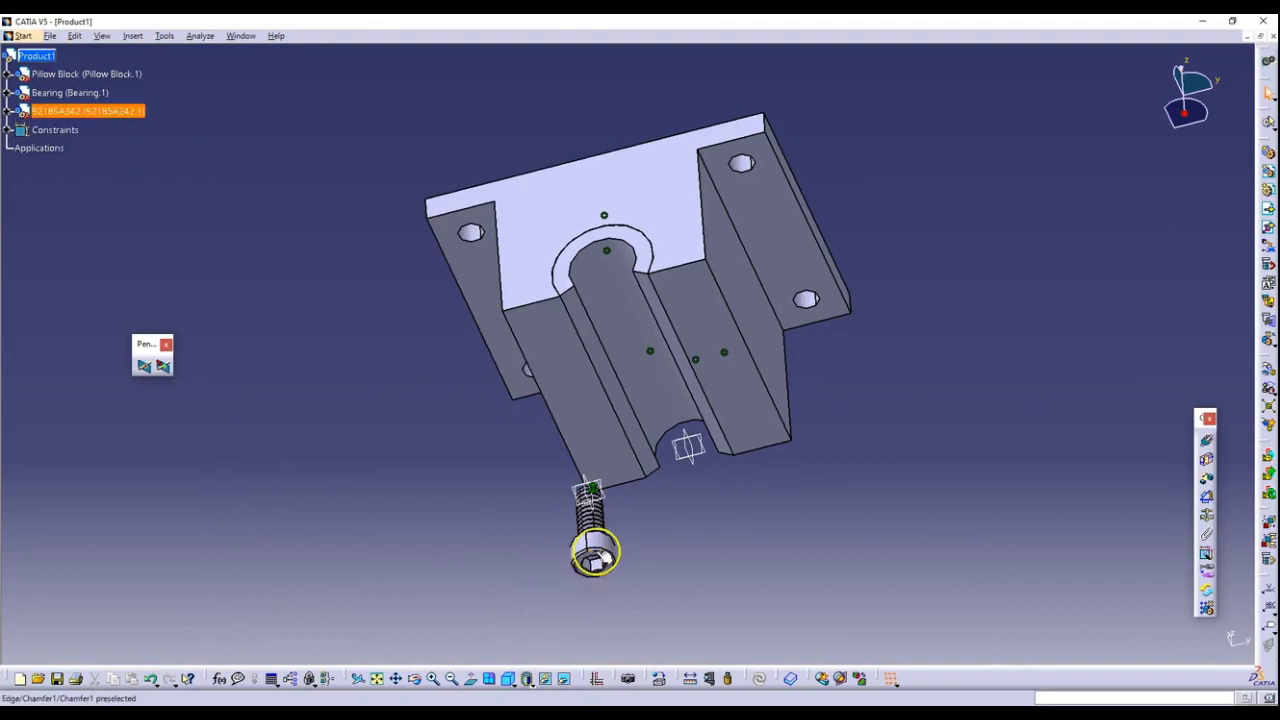
click(100, 110)
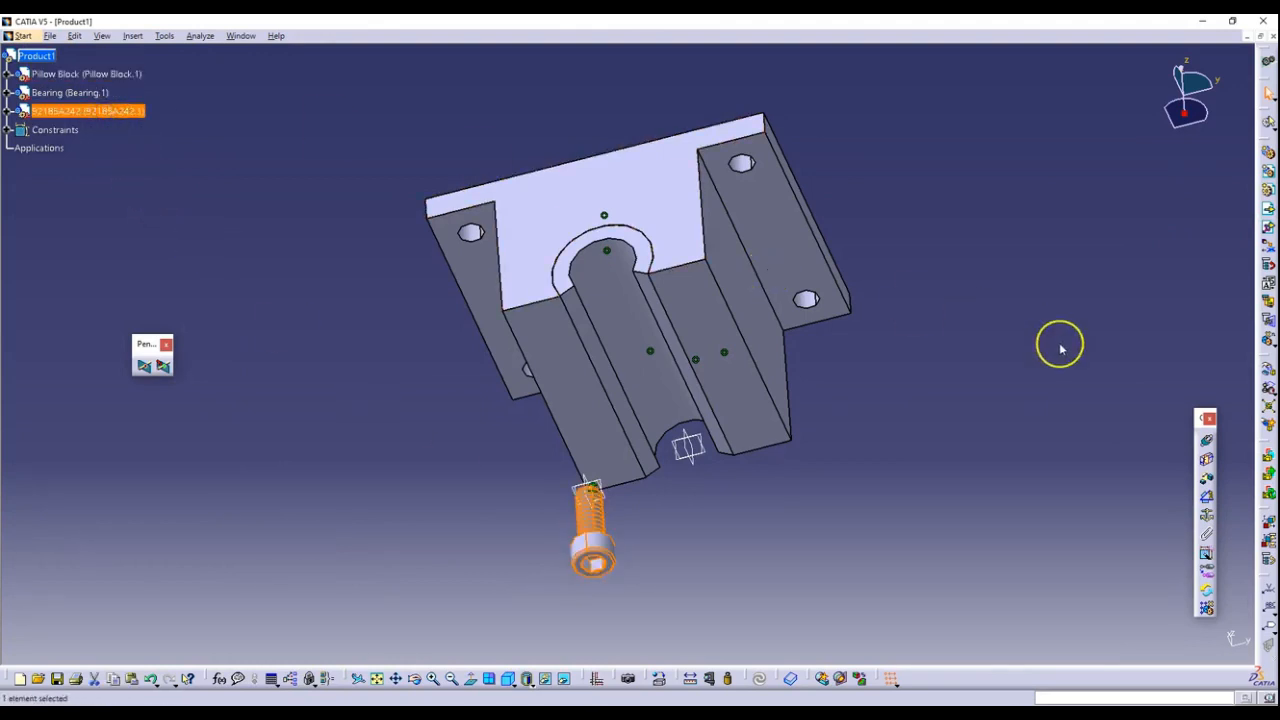
click(1269, 396)
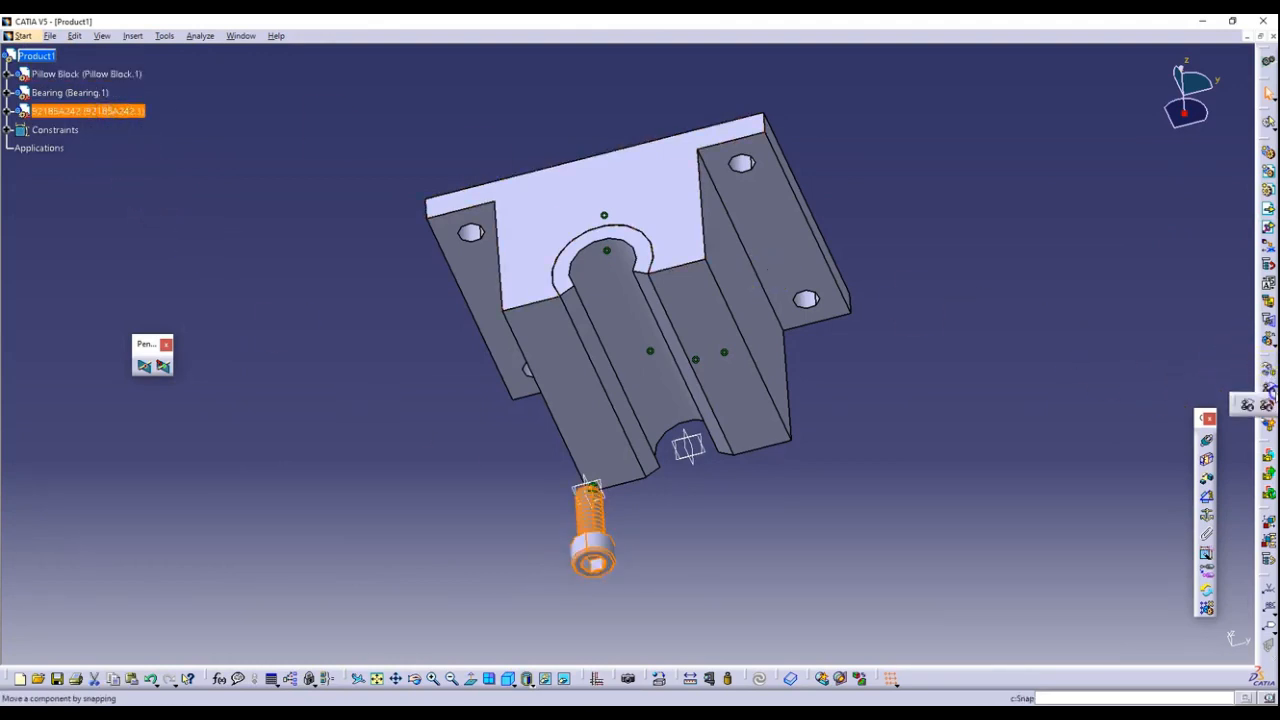
click(1266, 406)
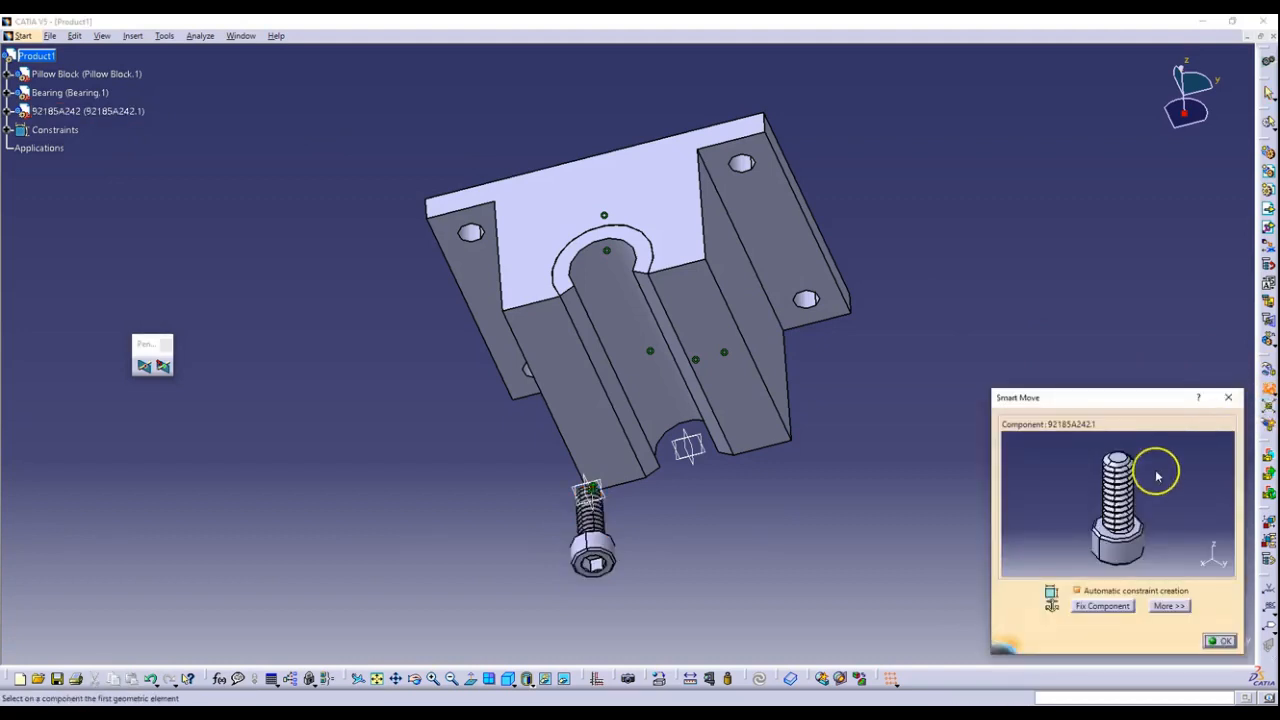
click(1117, 458)
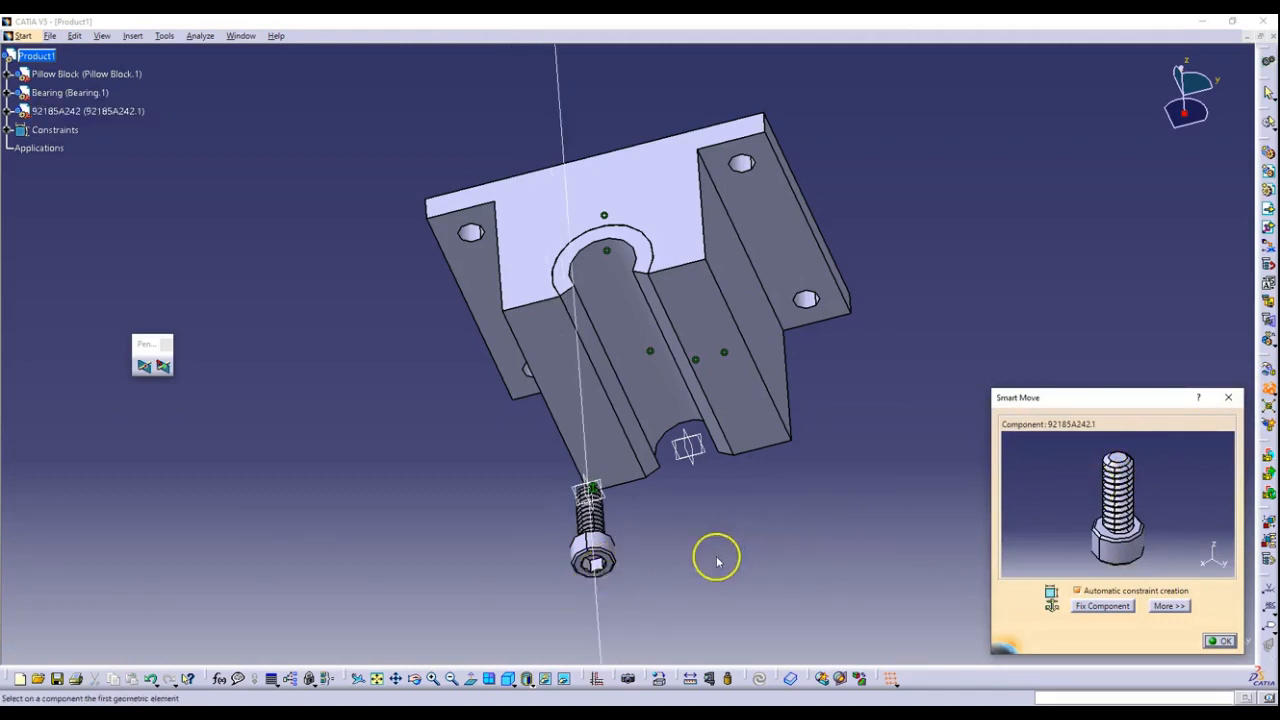
click(594, 592)
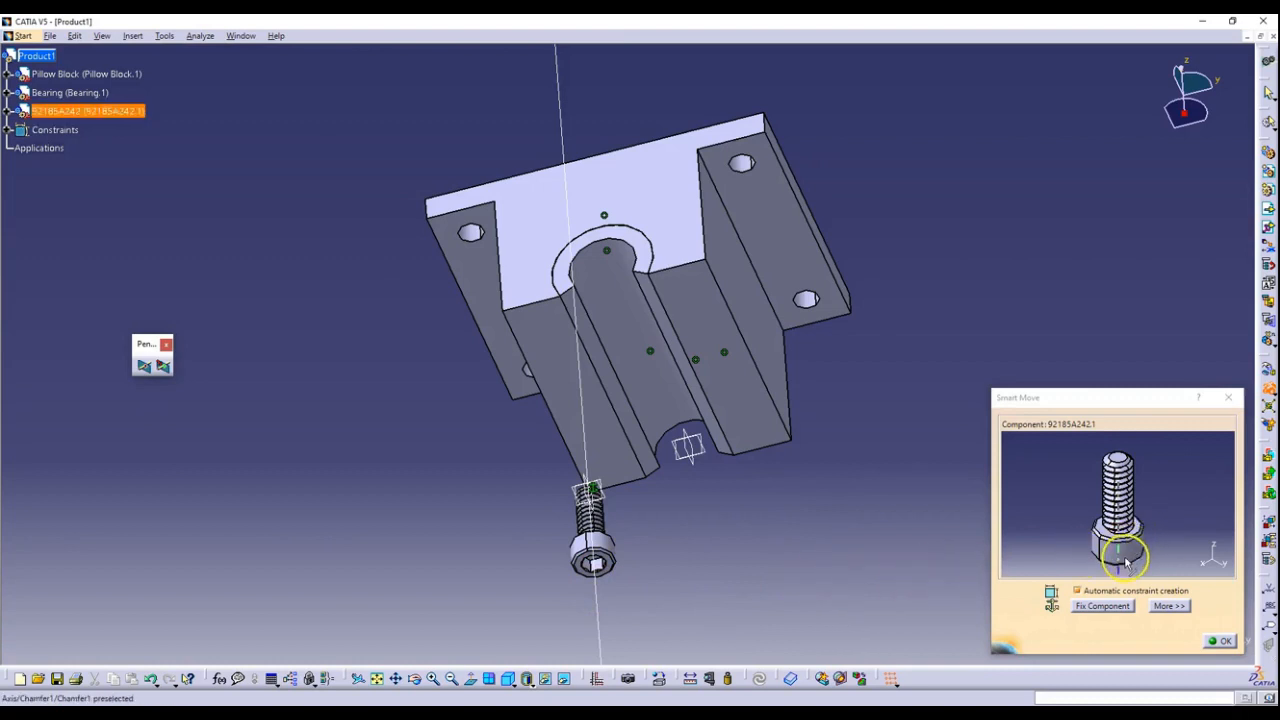
click(1121, 560)
click(1050, 553)
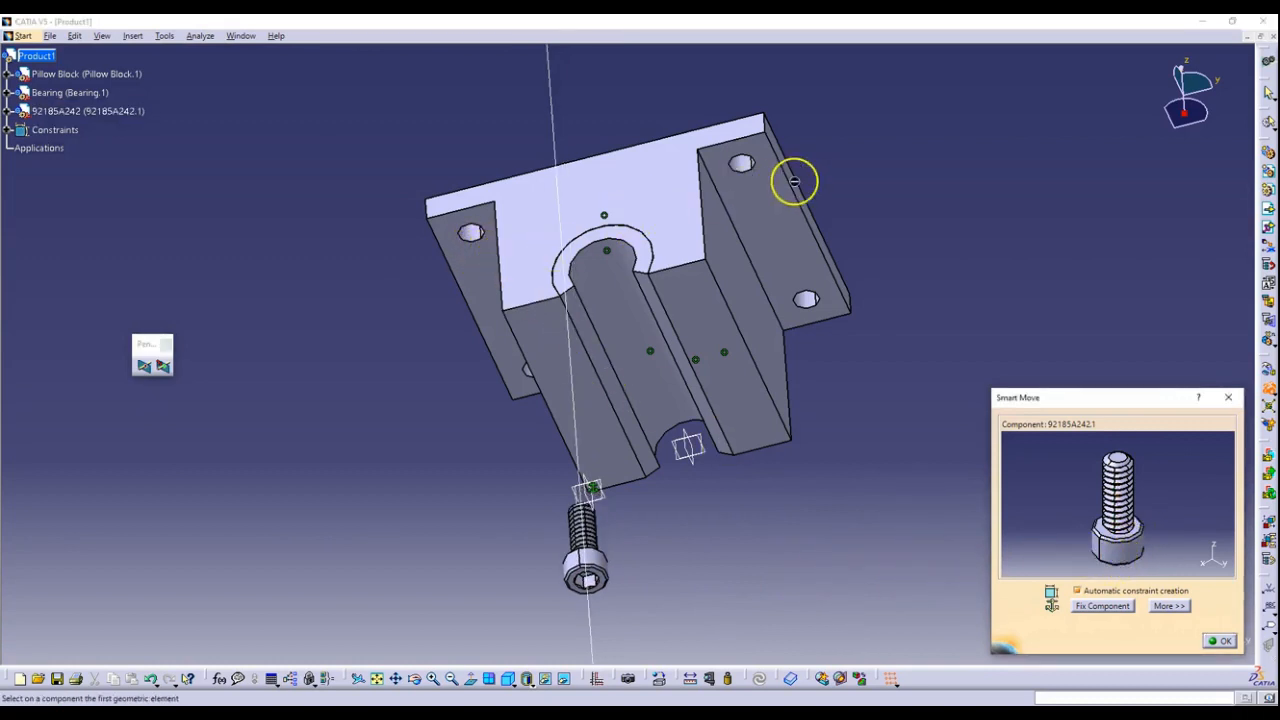
click(1229, 397)
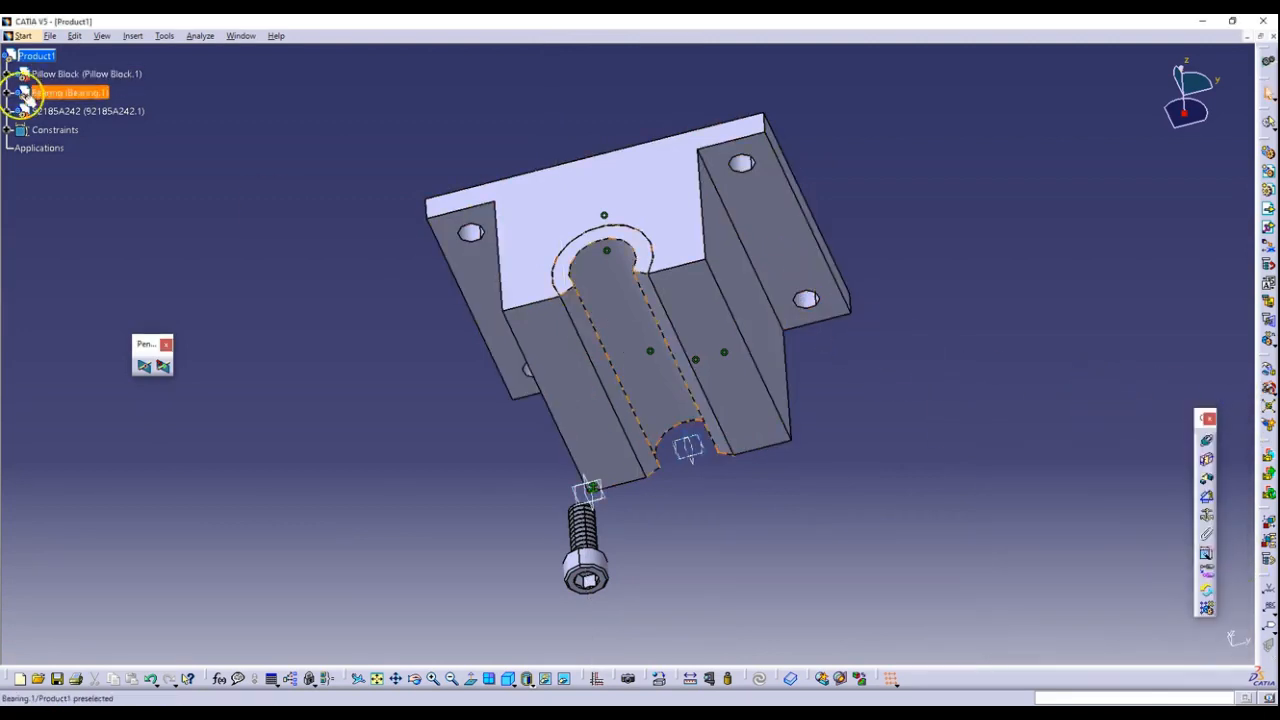
Step: Expand the pillow block down to its PartBody features and highlight RectPattern.1 to identify the pattern's original hole
click(8, 74)
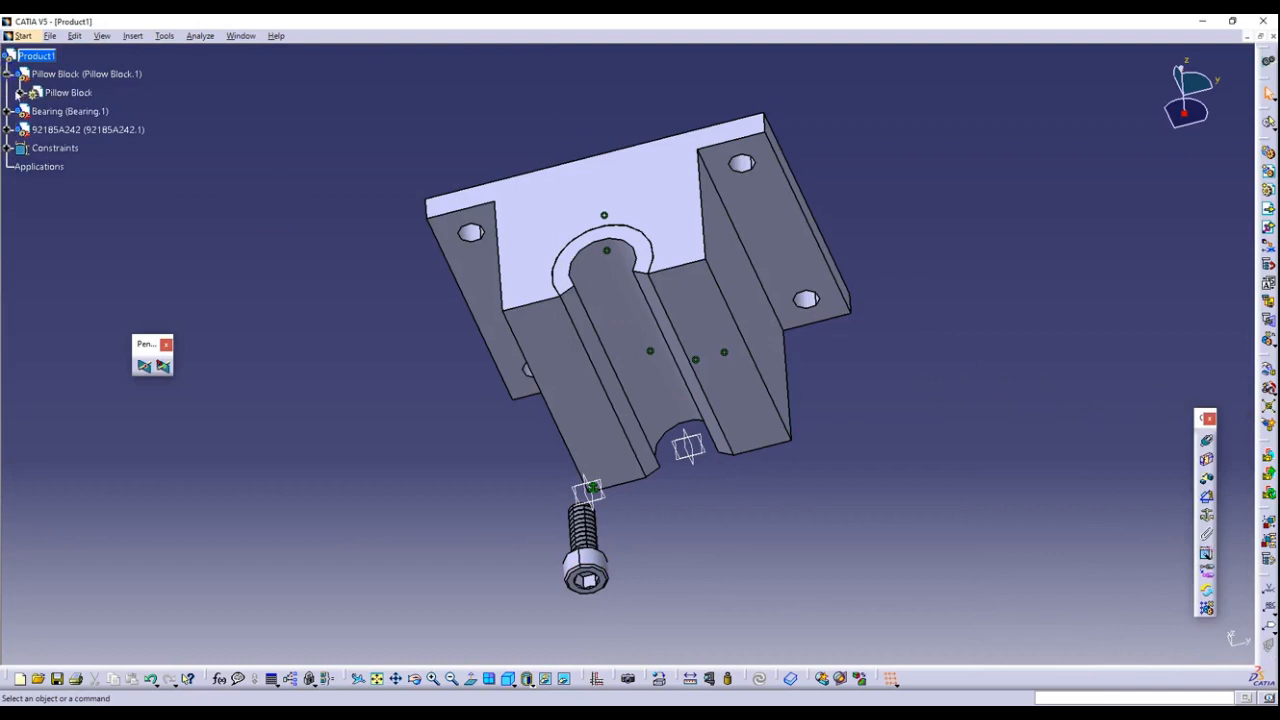
click(21, 92)
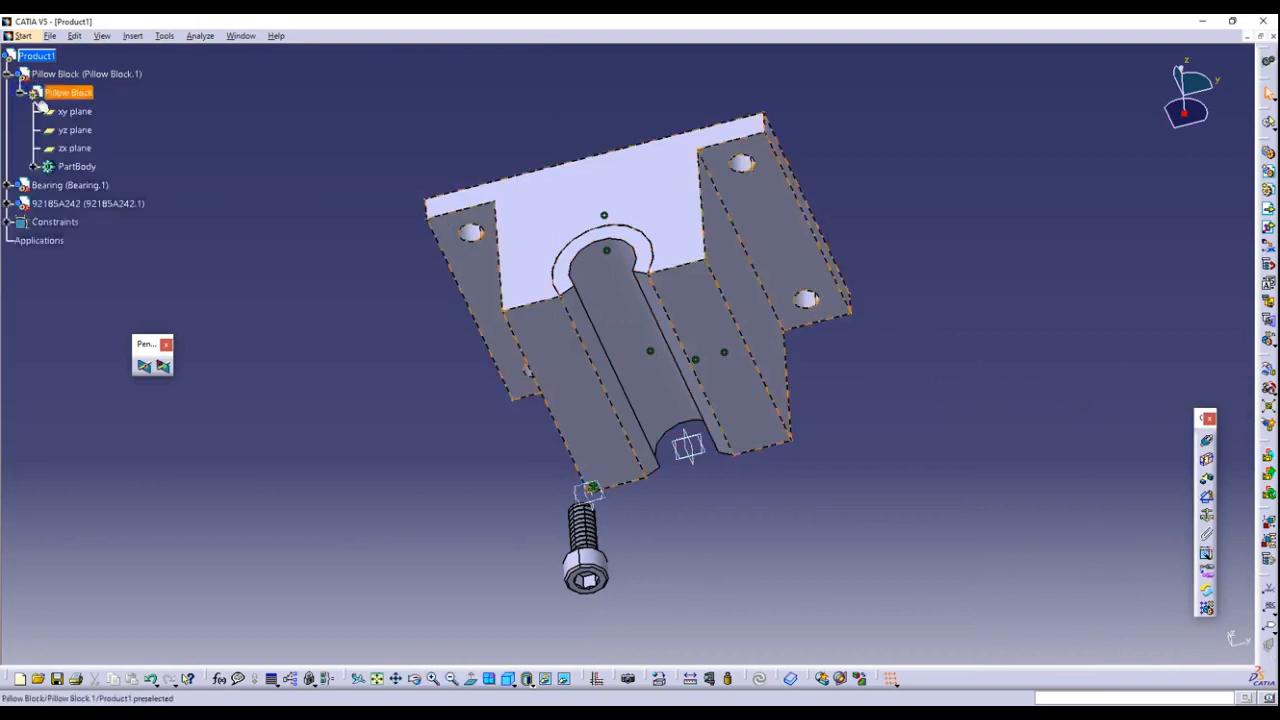
click(34, 167)
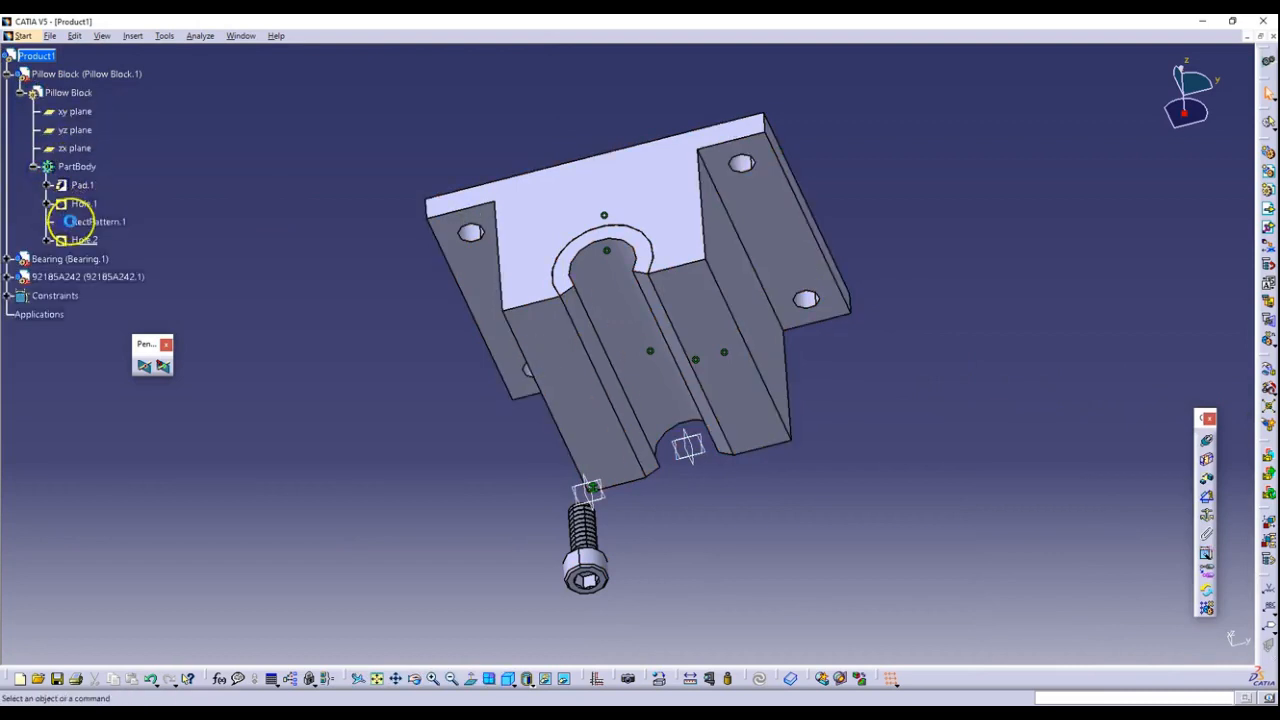
click(73, 229)
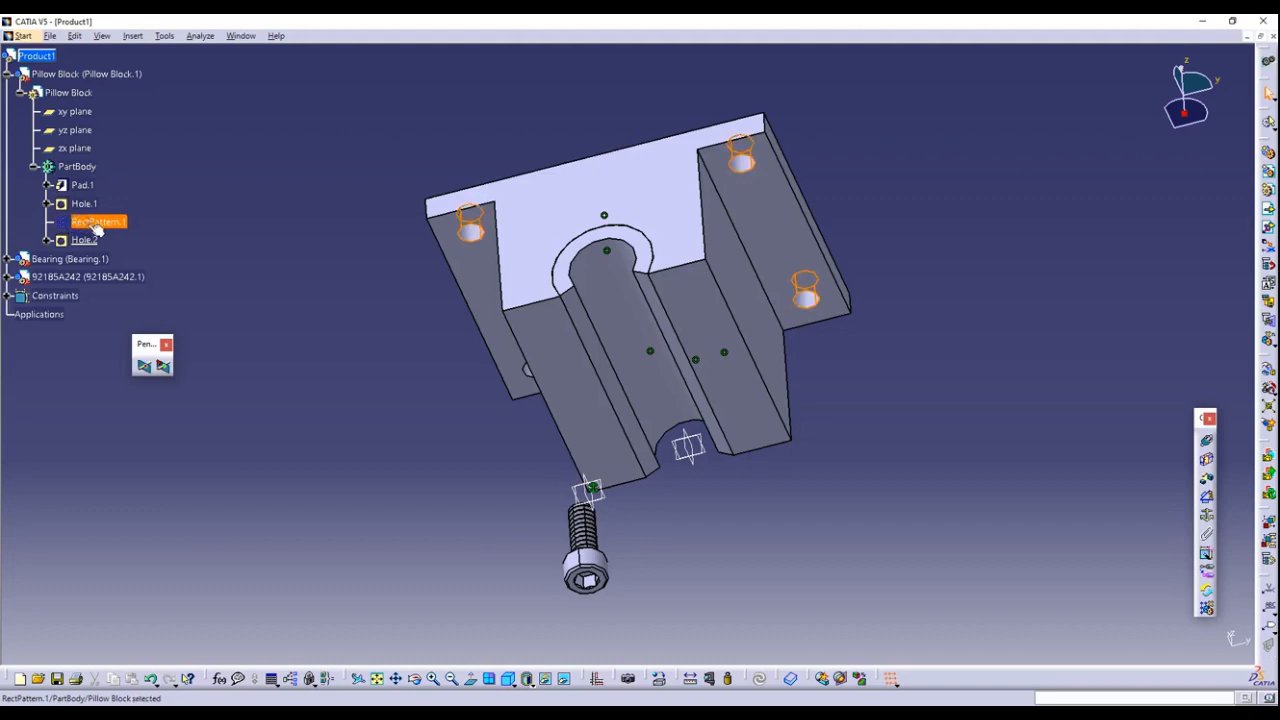
middle_drag(250, 330, 391, 294)
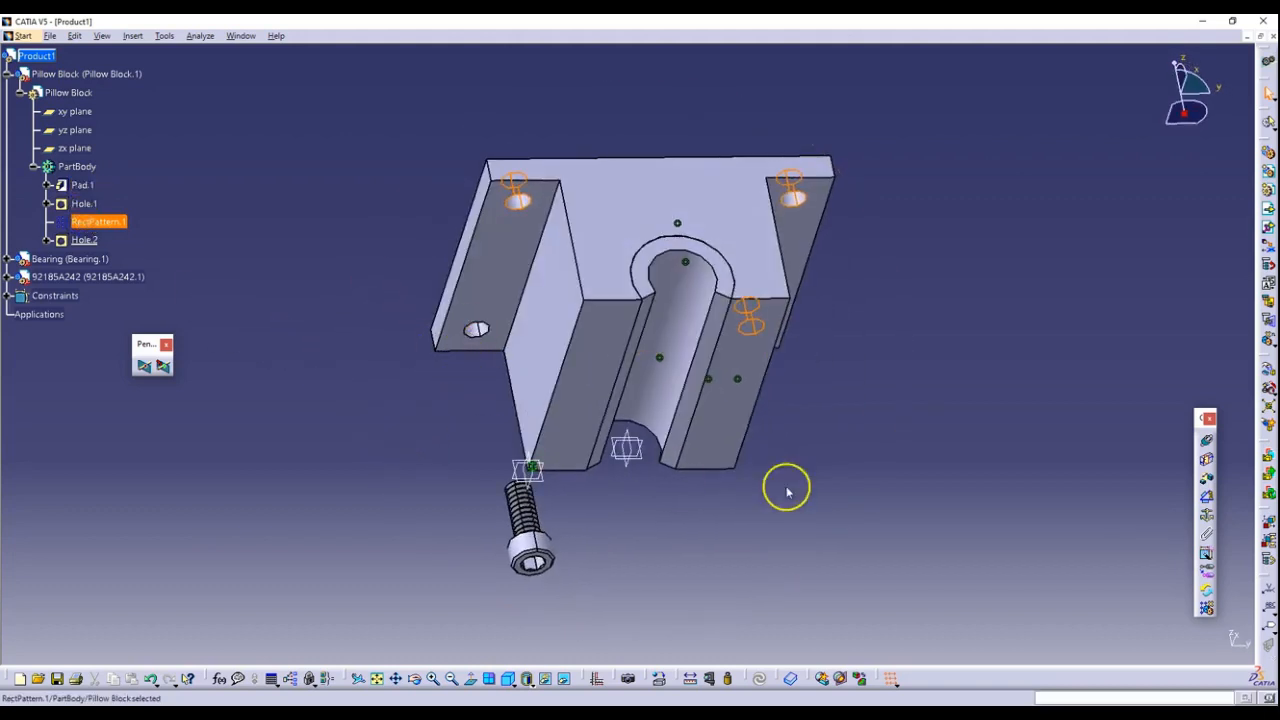
Step: Align the socket head screw's axis with the pillow block's Hole.1 axis using Smart Move with automatic constraint creation
click(60, 277)
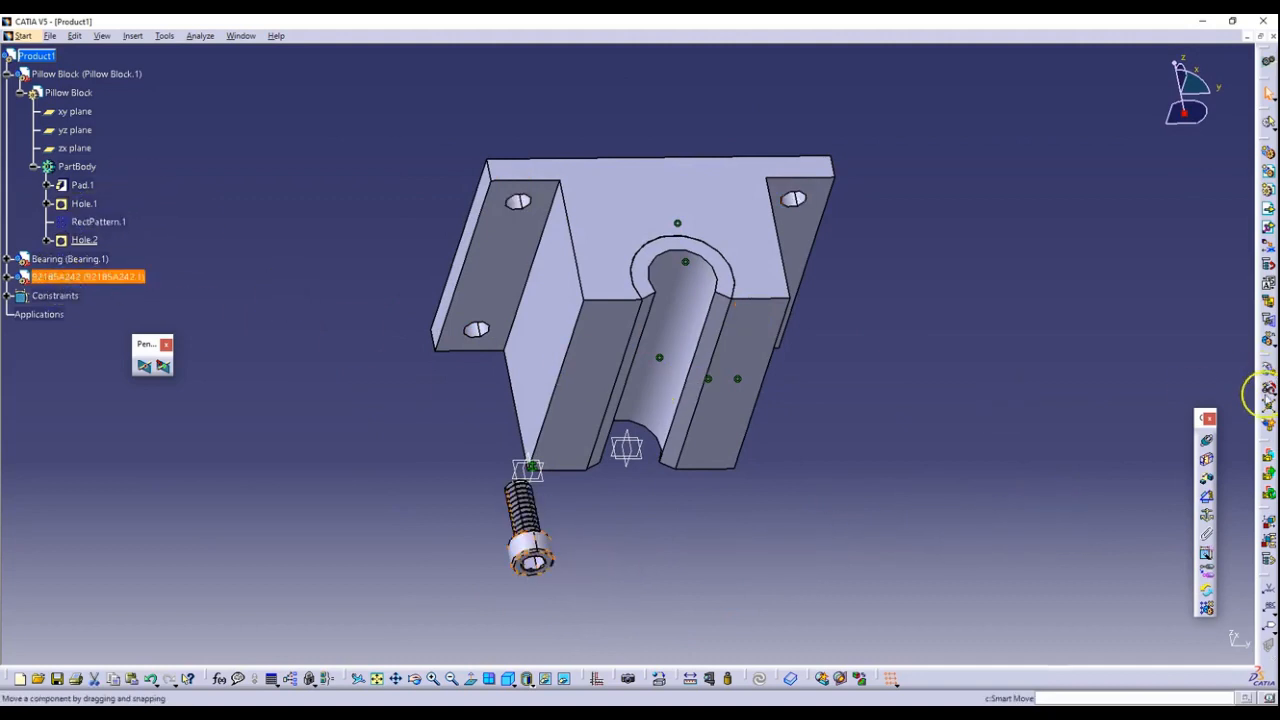
click(1268, 390)
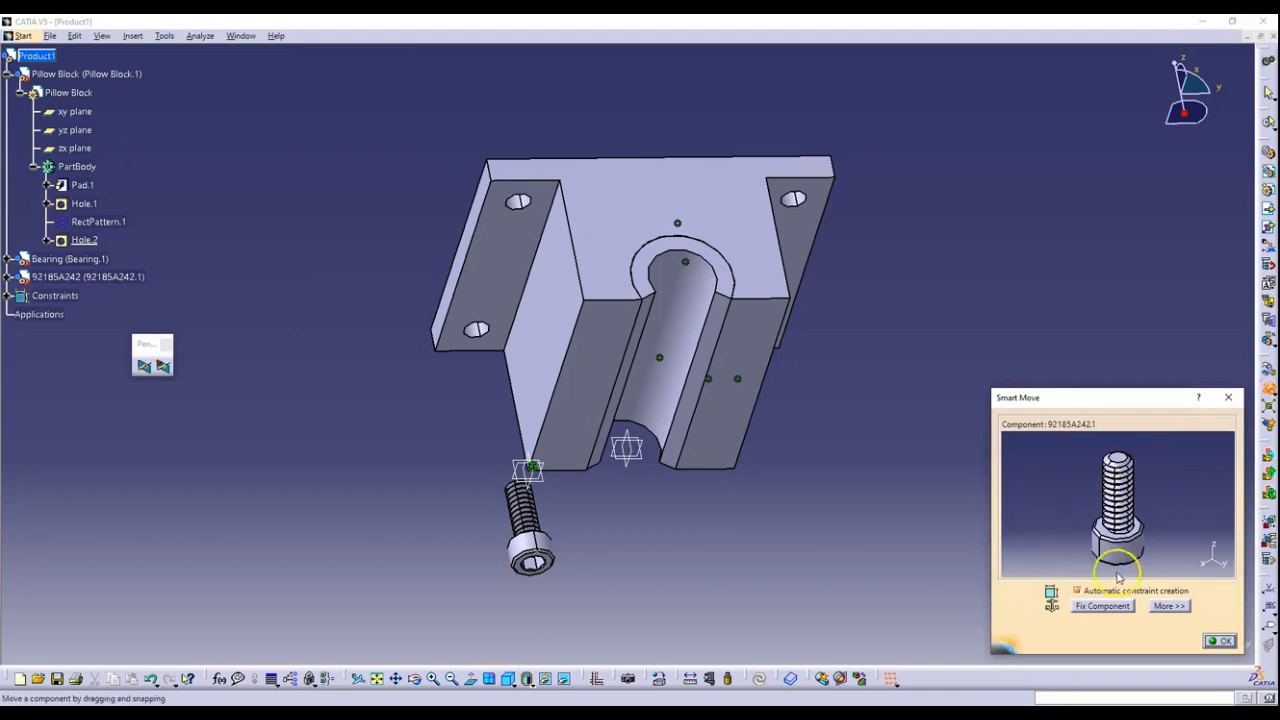
click(1119, 561)
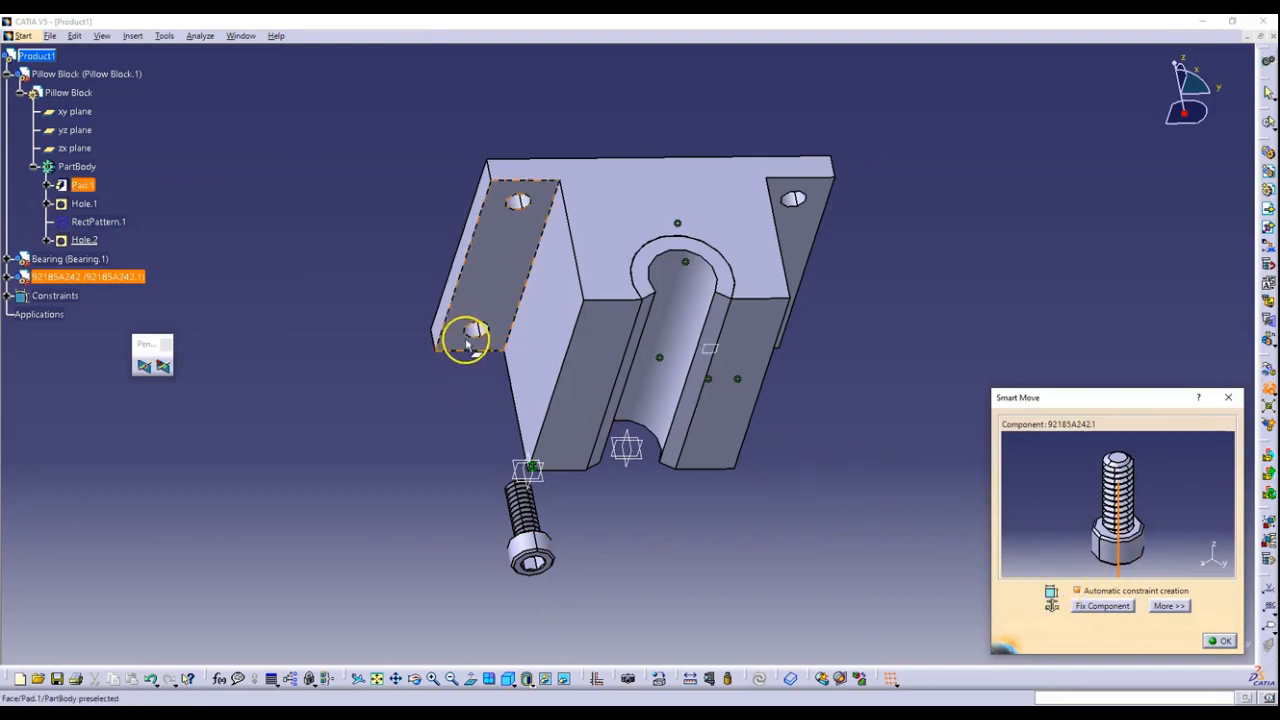
click(476, 330)
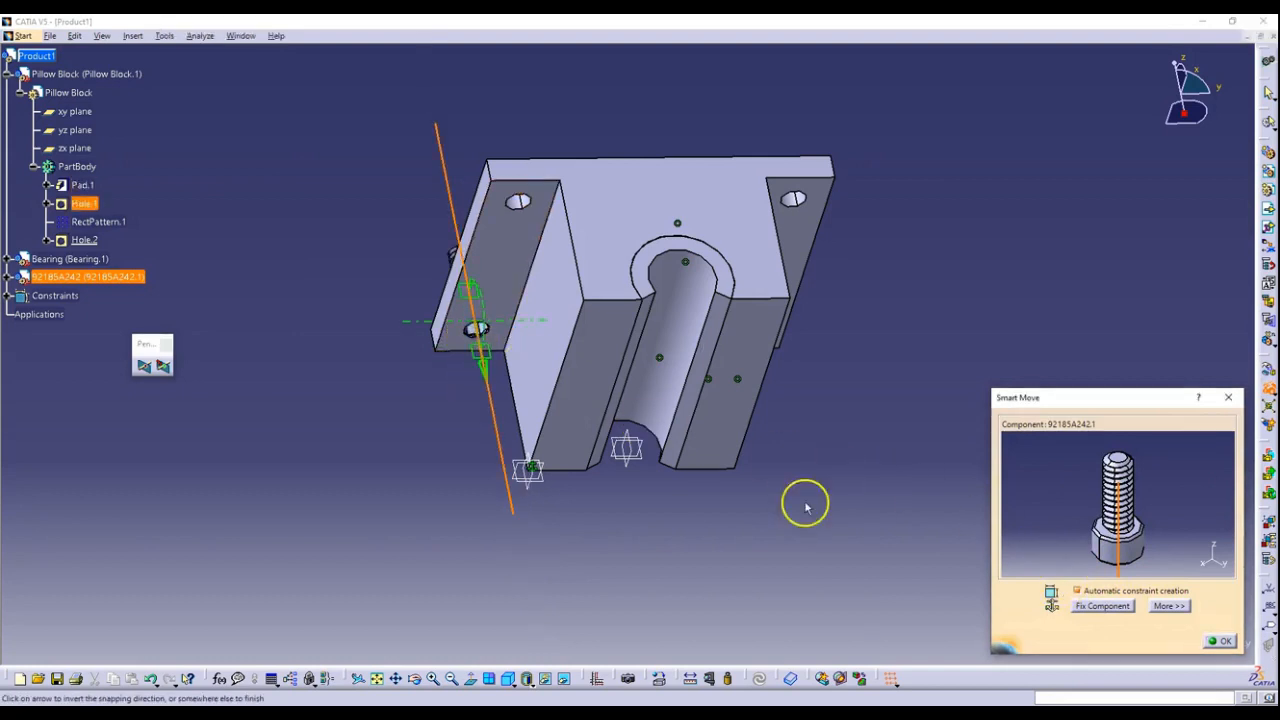
click(1216, 642)
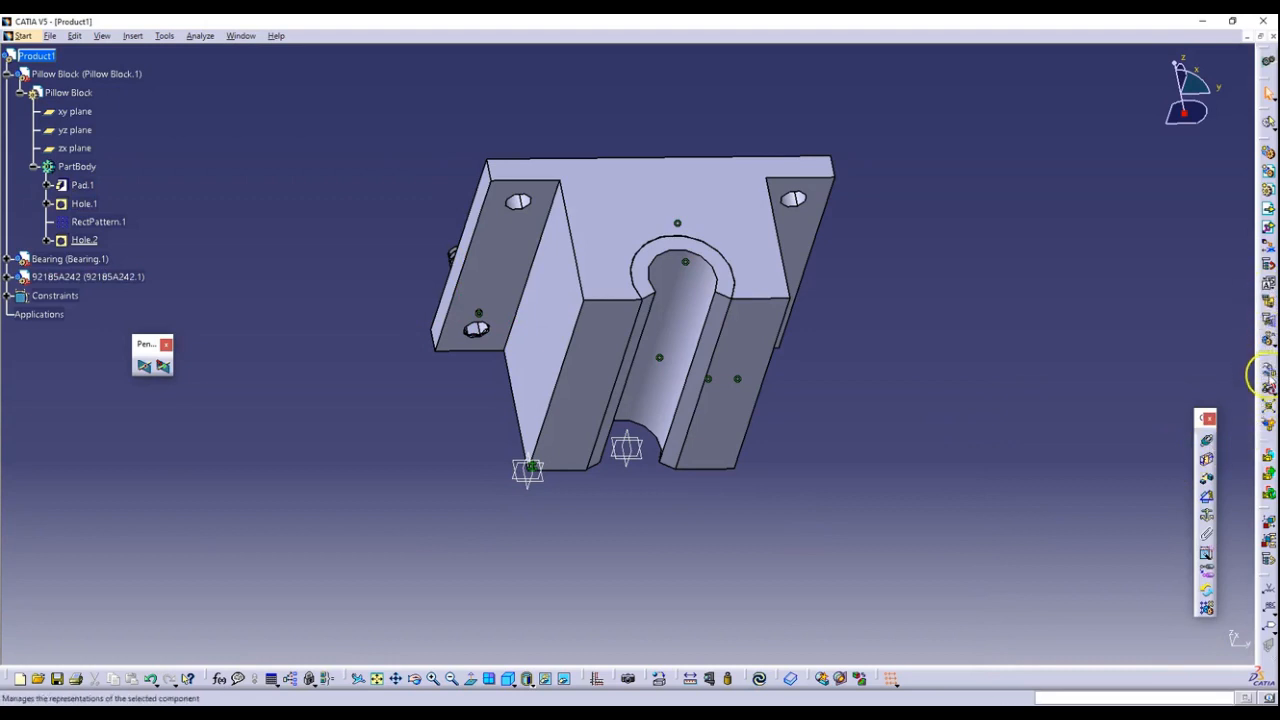
Step: Move the screw along the Z axis out to the head side of the pillow block's flange, respecting the constraints
click(1266, 370)
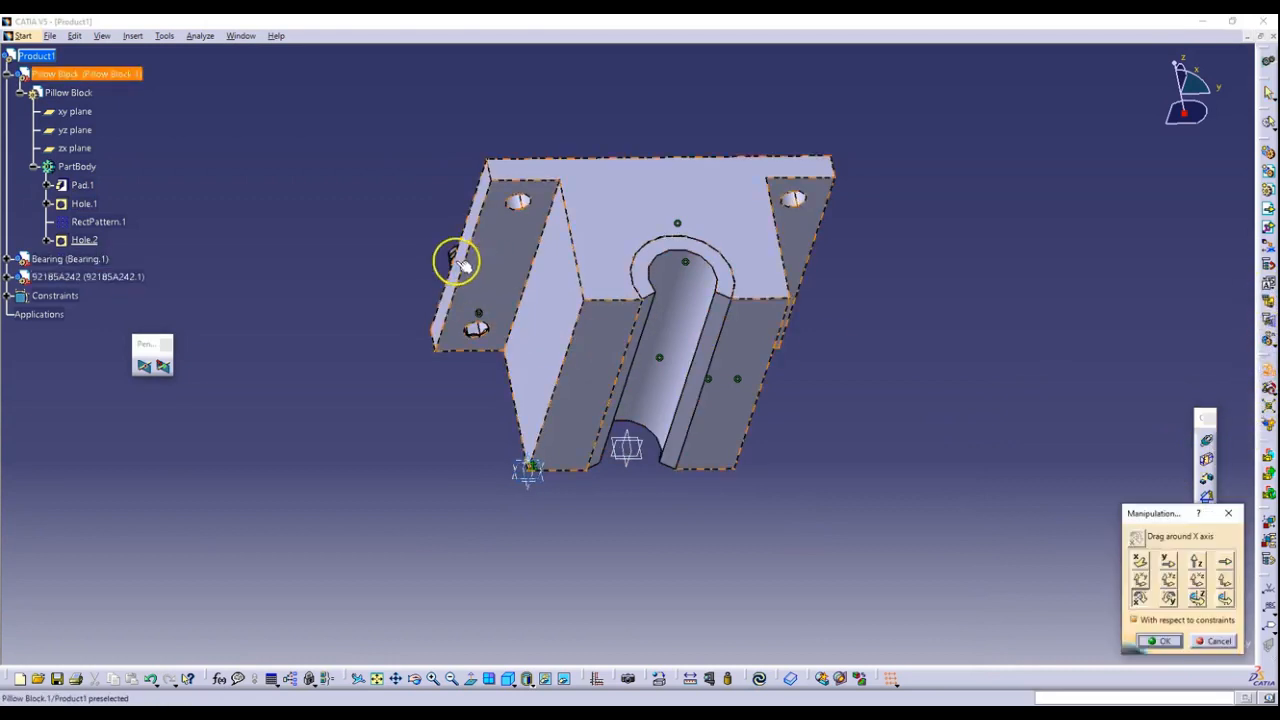
click(1200, 562)
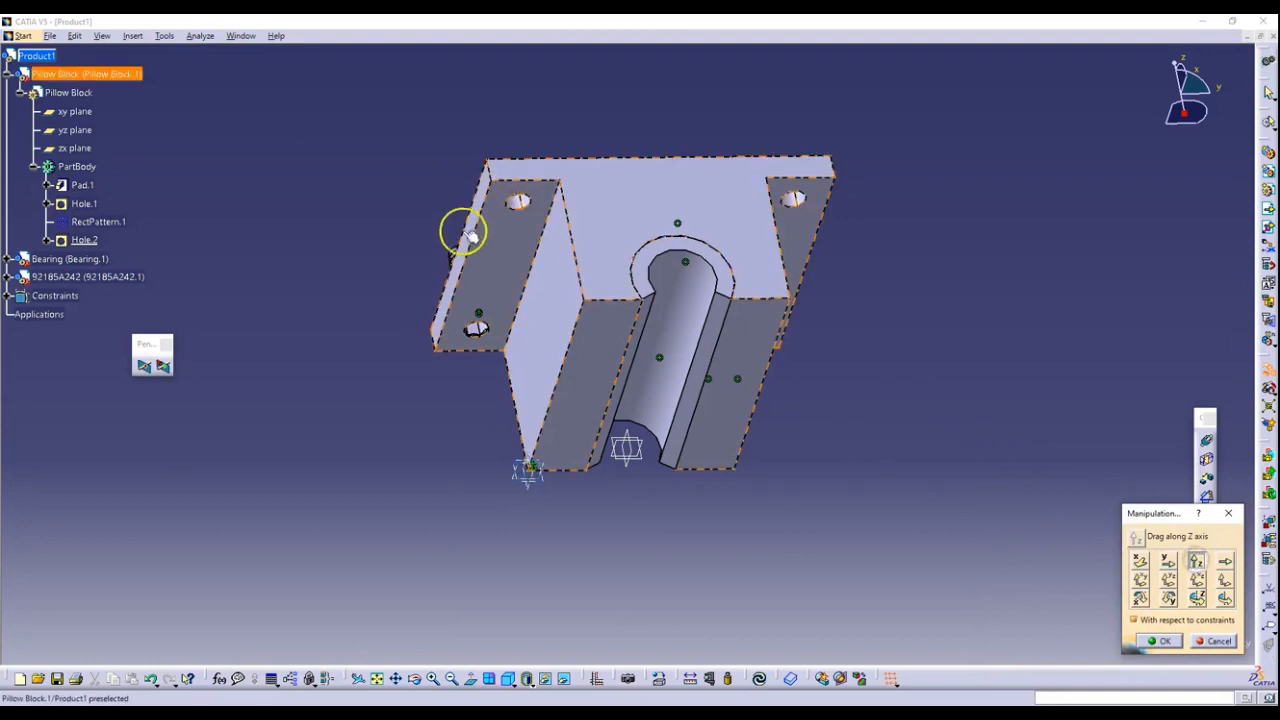
drag(449, 257, 457, 438)
middle_drag(403, 352, 837, 507)
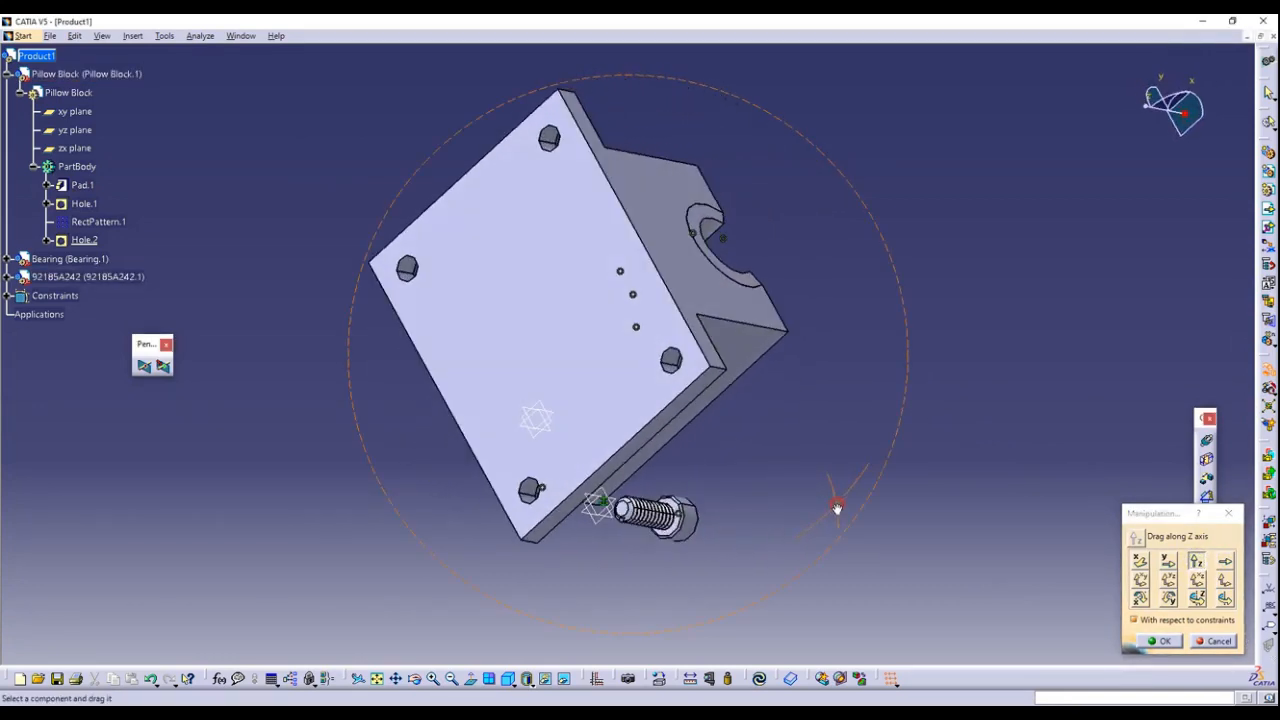
click(1160, 642)
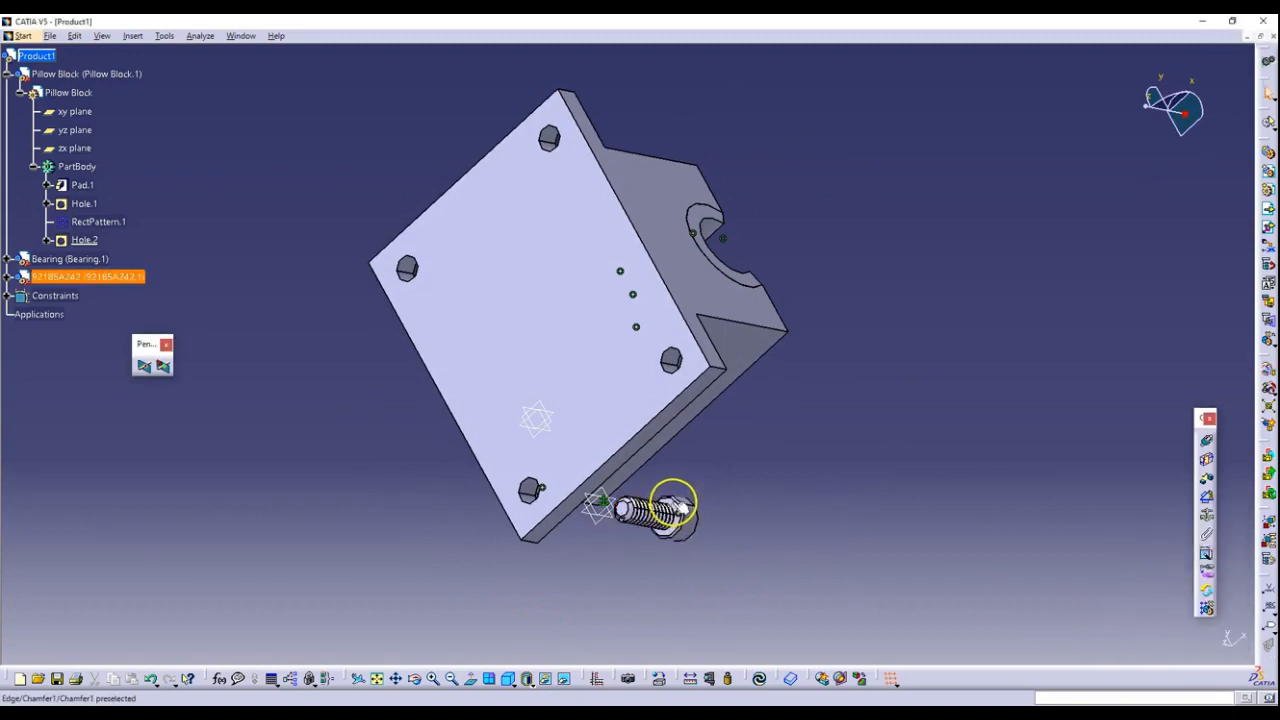
Step: Add a surface contact between the underside of the screw head and the pillow block's flange face, and update the assembly
click(433, 679)
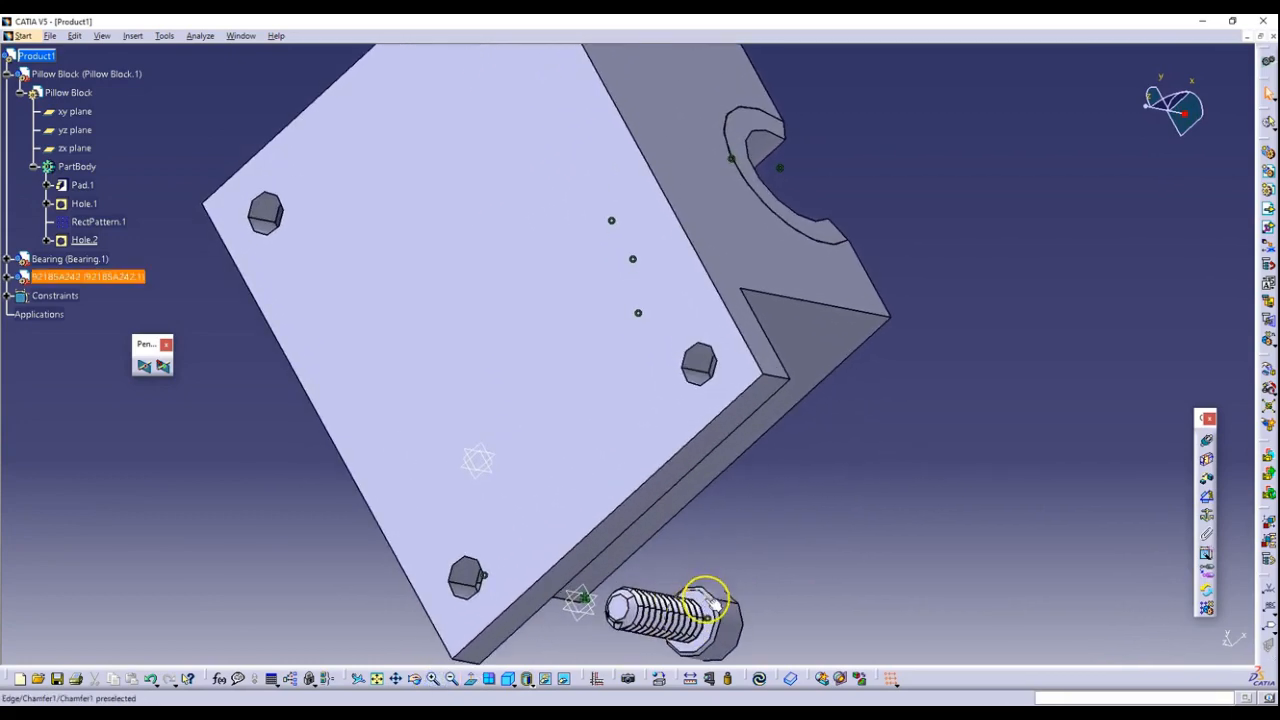
click(702, 606)
middle_drag(817, 556, 414, 380)
click(351, 371)
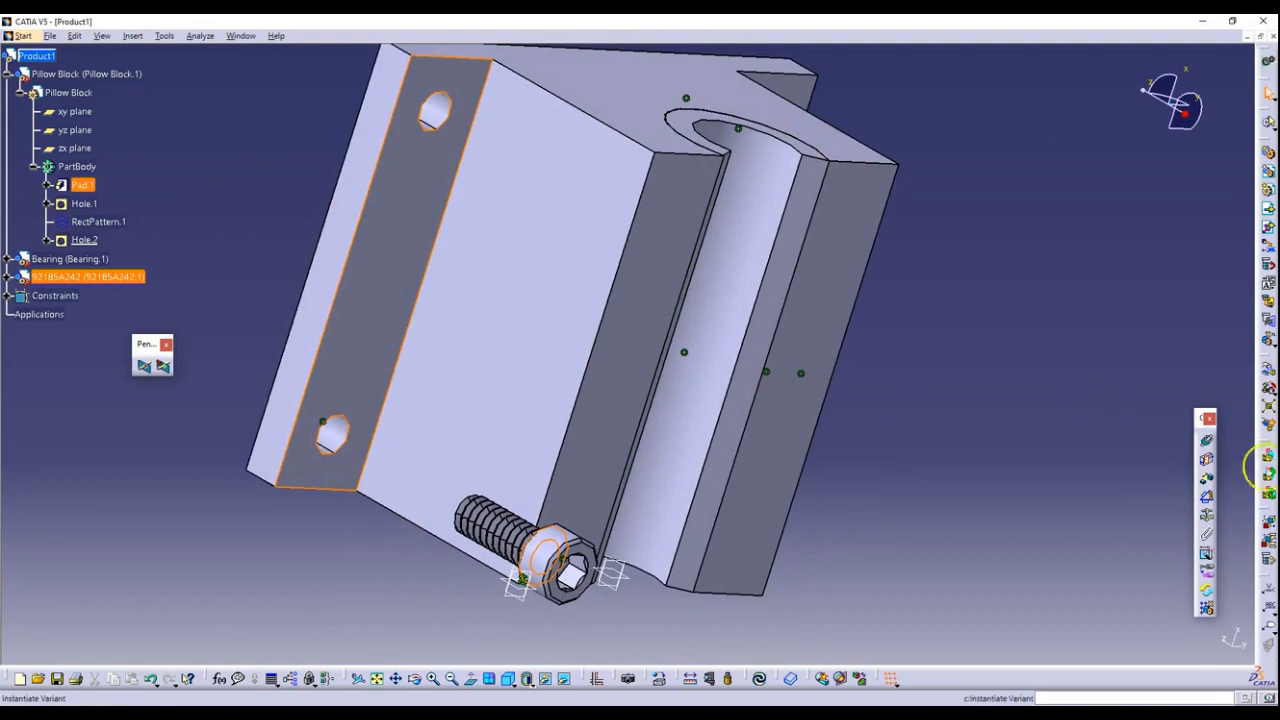
click(1207, 459)
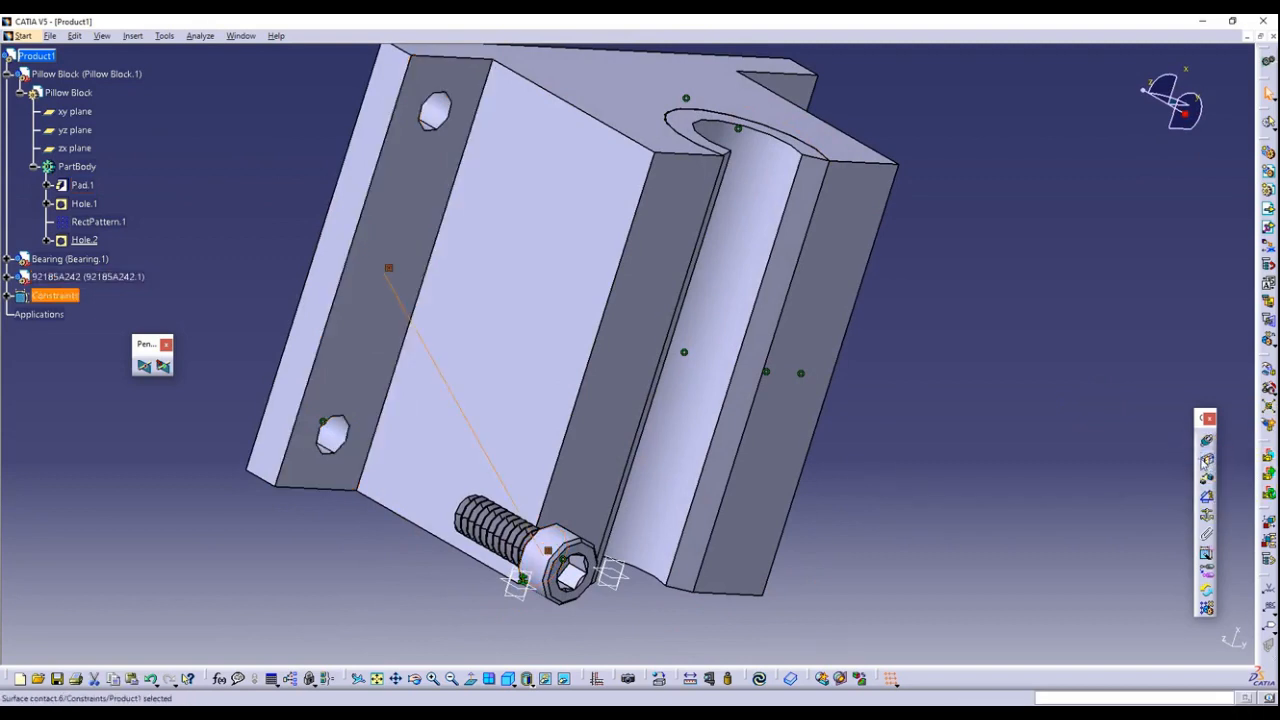
key(ctrl+u)
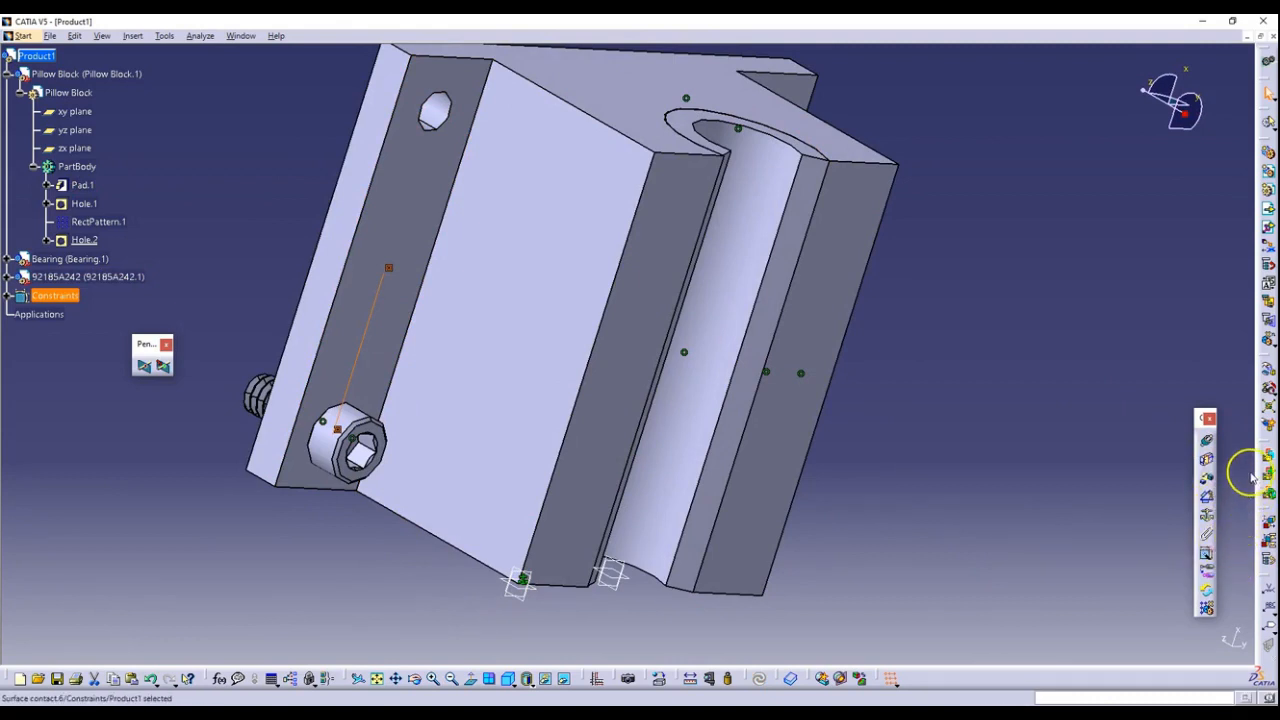
Step: Instantiate the screw on the pillow block's RectPattern.1, positioned by the pattern's definition and re-using the original component as the first instance
click(1206, 606)
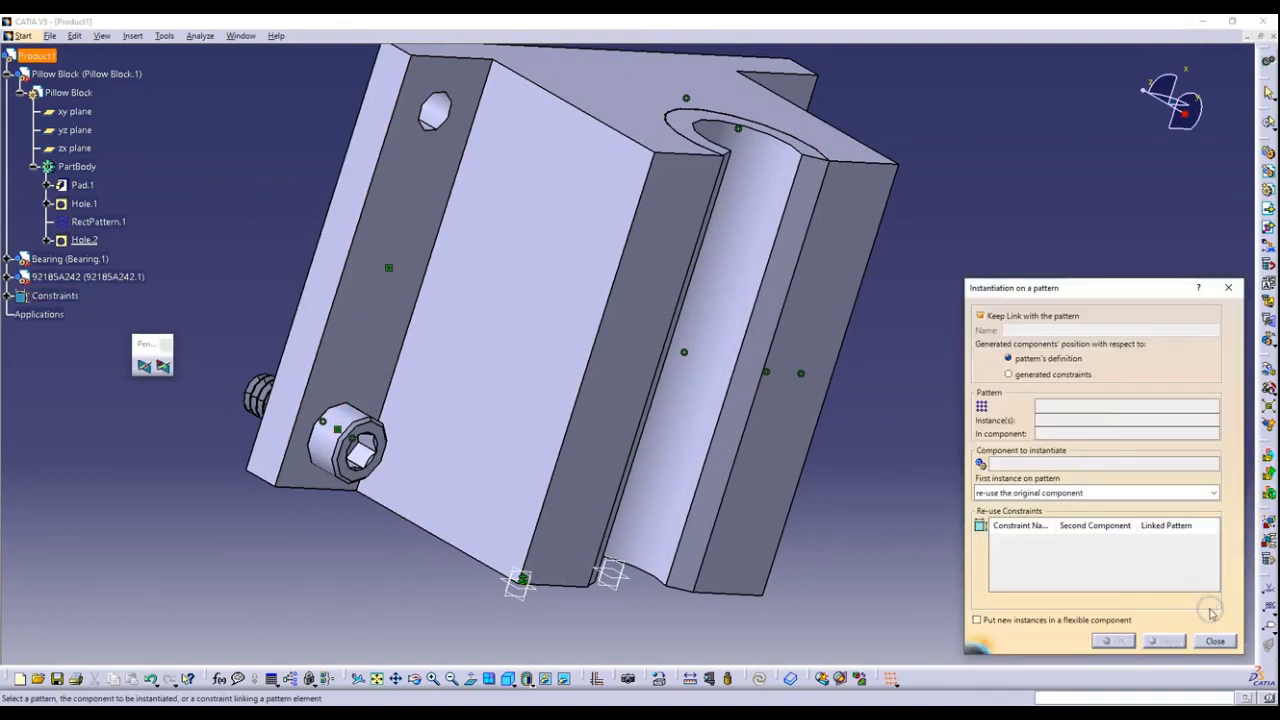
click(1037, 464)
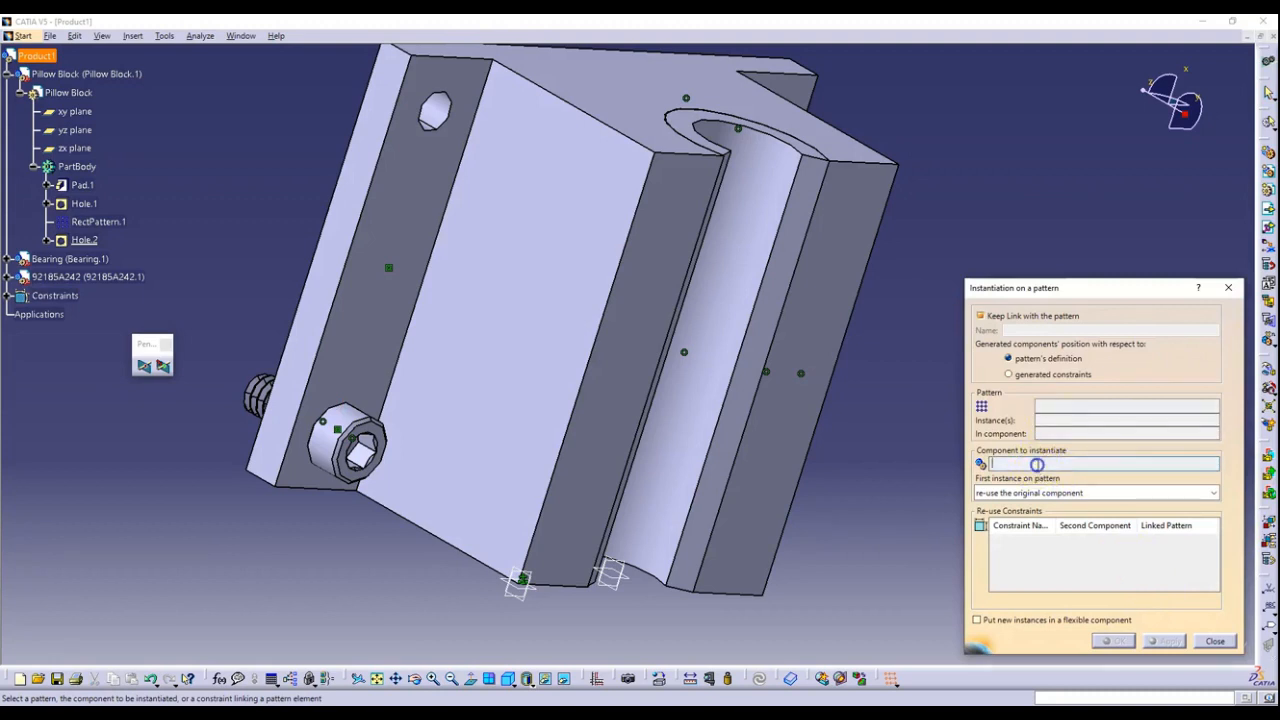
click(89, 281)
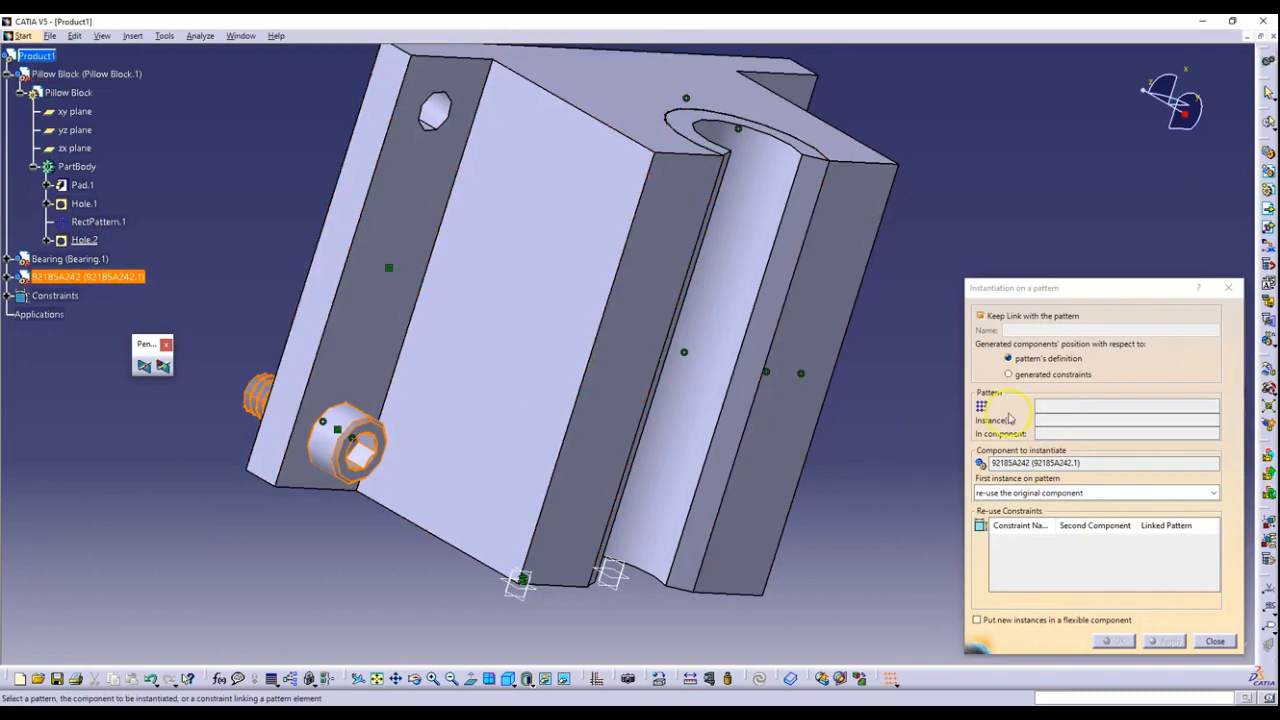
click(93, 223)
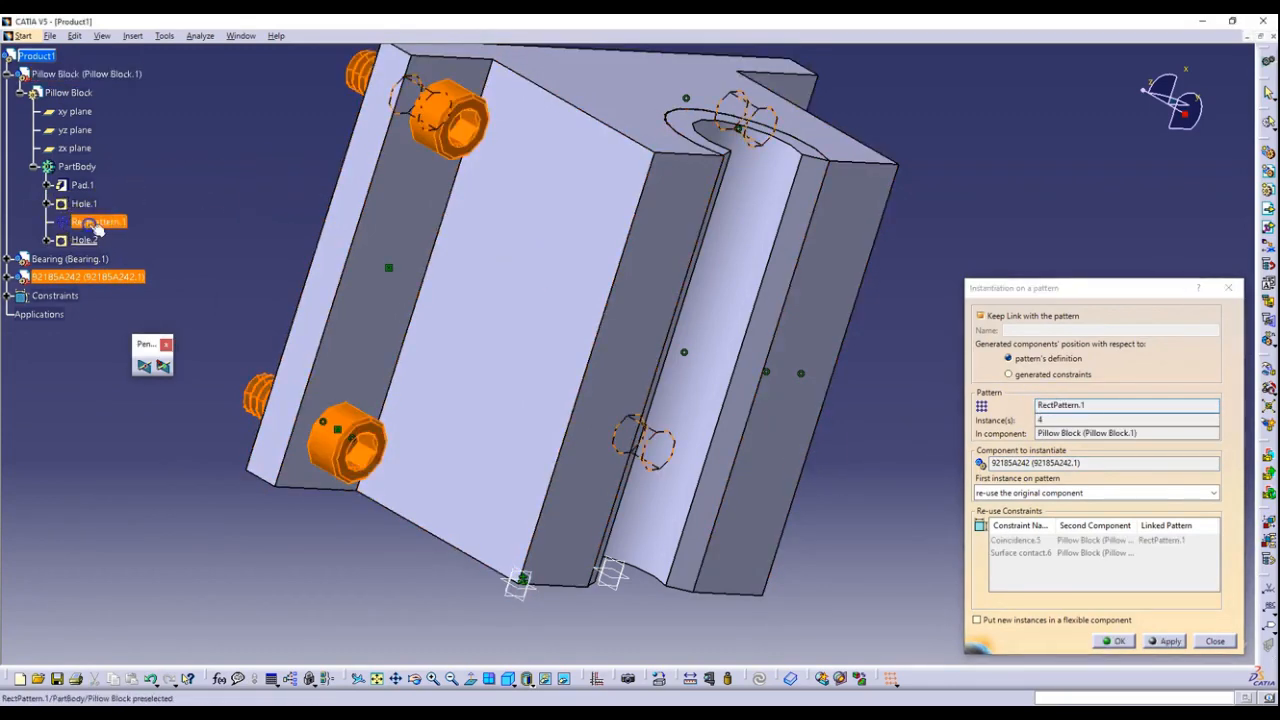
click(1117, 641)
Step: Inspect the four patterned screws on the pillow block and set the standard isometric view
middle_drag(856, 531, 674, 529)
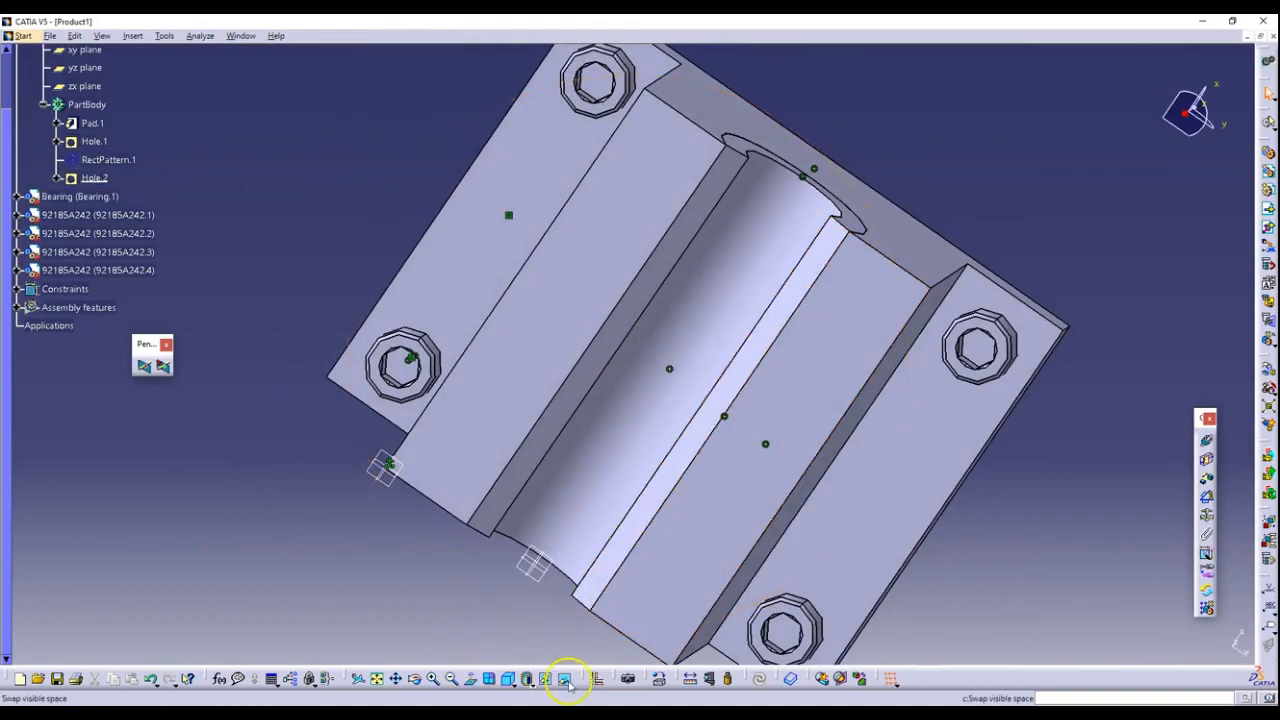
click(510, 683)
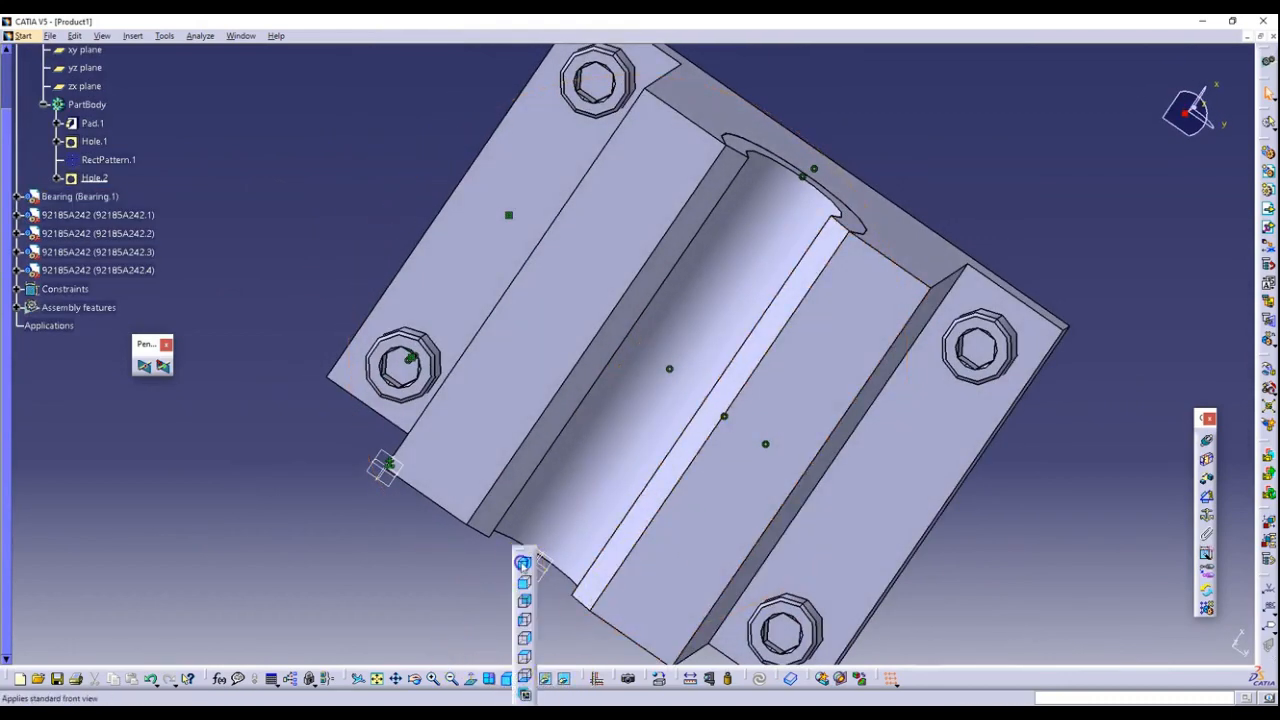
click(523, 564)
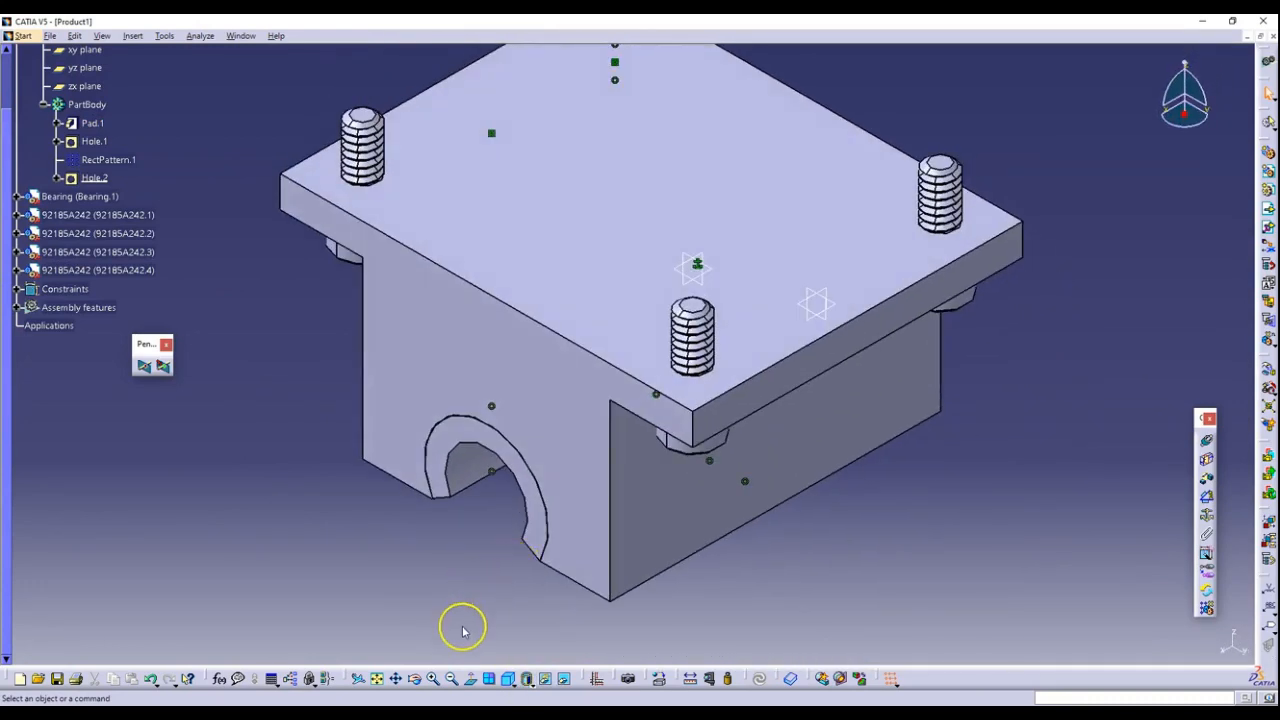
Step: Save the product as the CATProduct "Pillow Block subassembly" in the Bearing Parts-1 (2) folder in Downloads
click(50, 37)
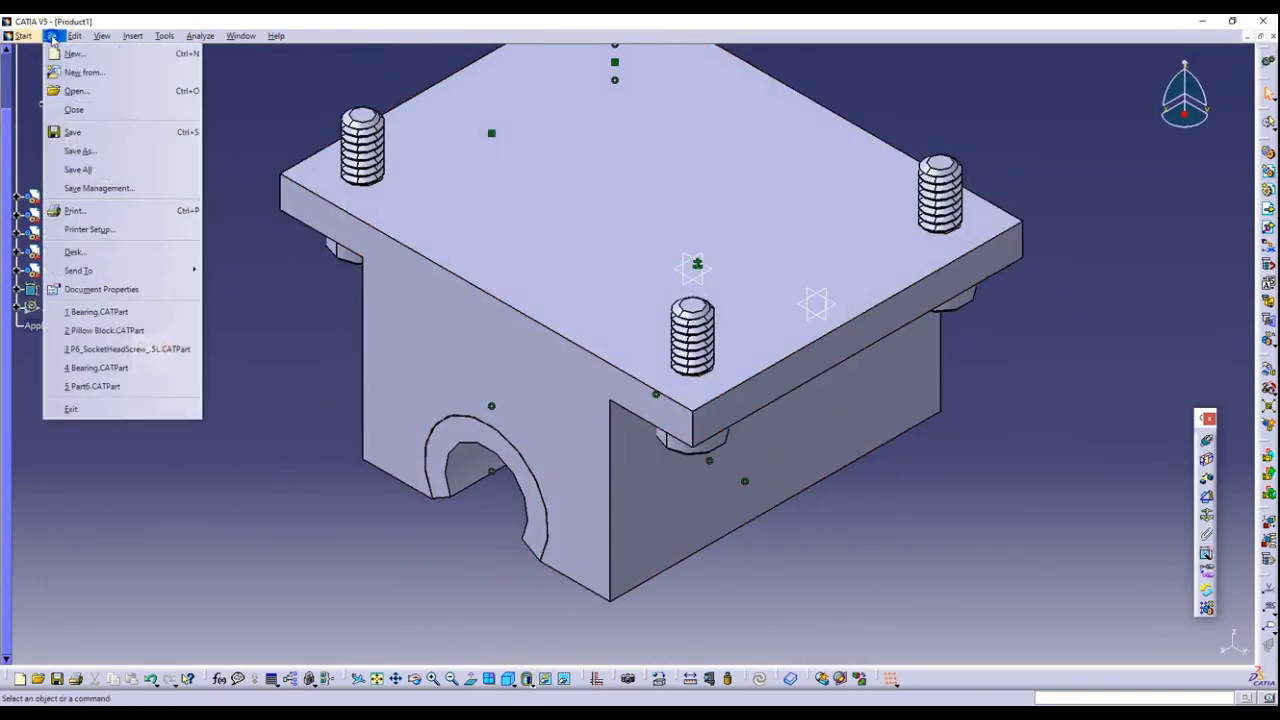
click(80, 152)
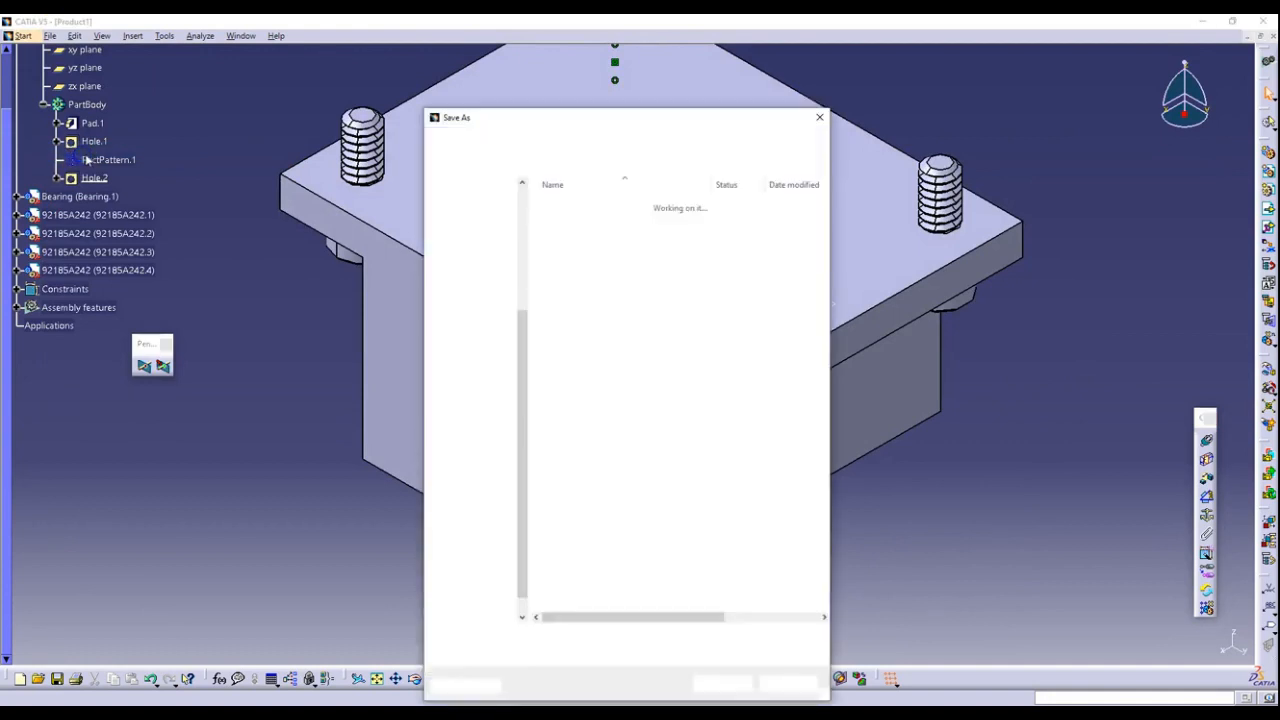
drag(523, 326, 523, 225)
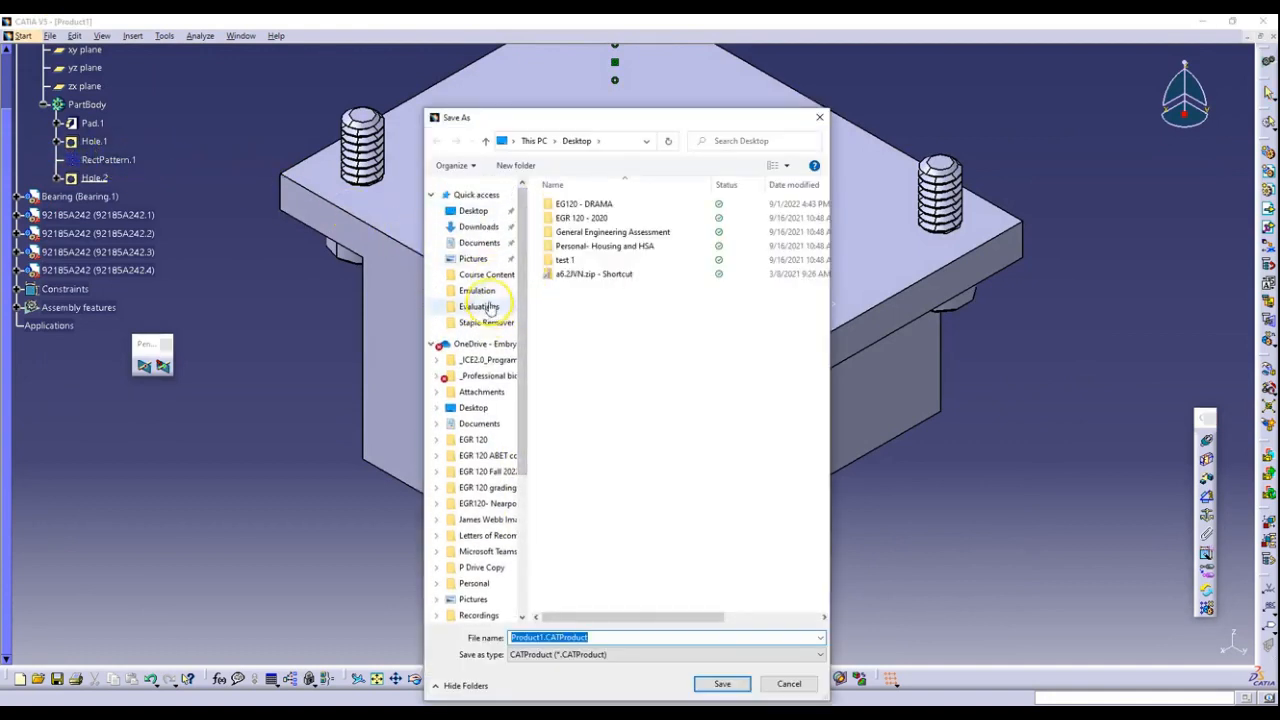
click(478, 227)
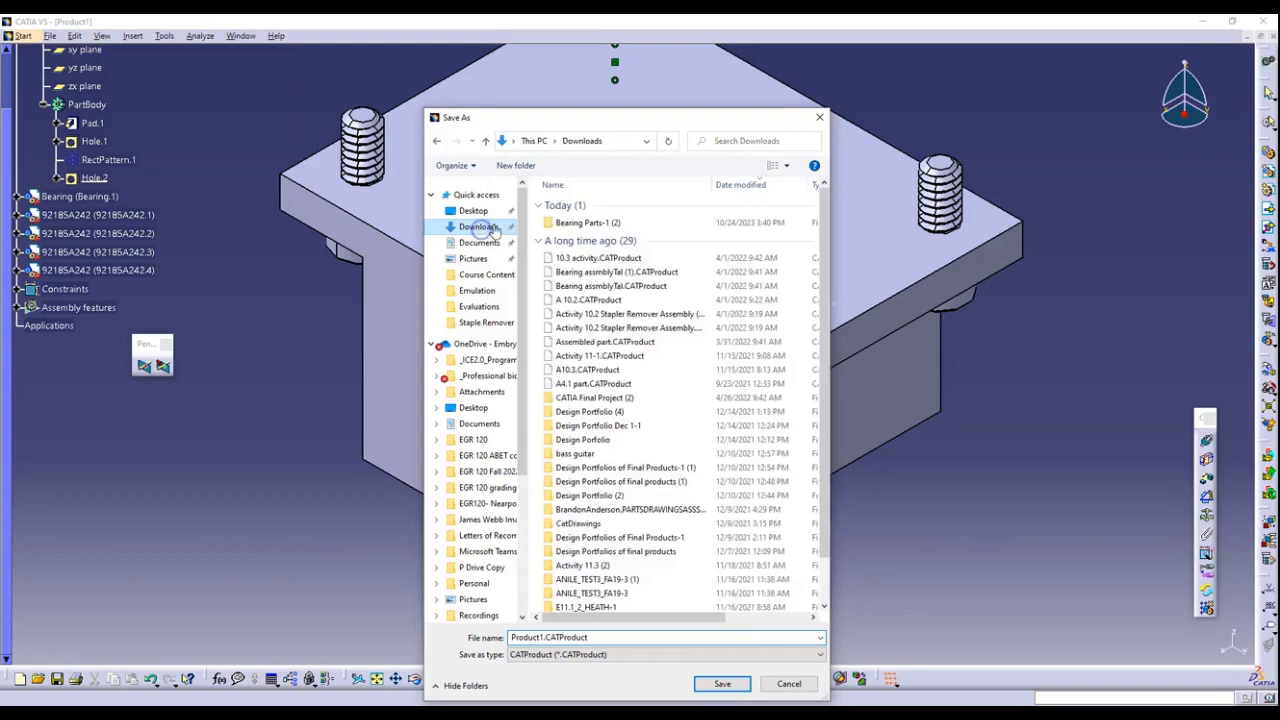
double_click(585, 226)
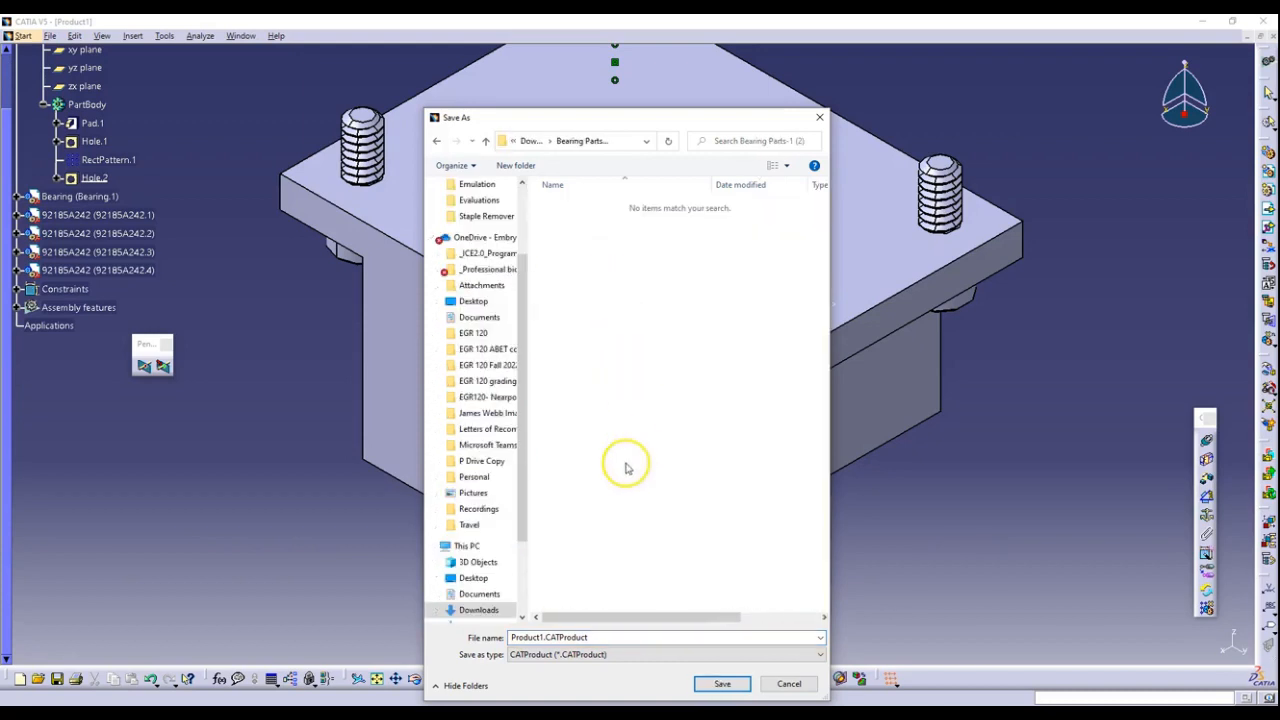
click(634, 641)
text(Pi)
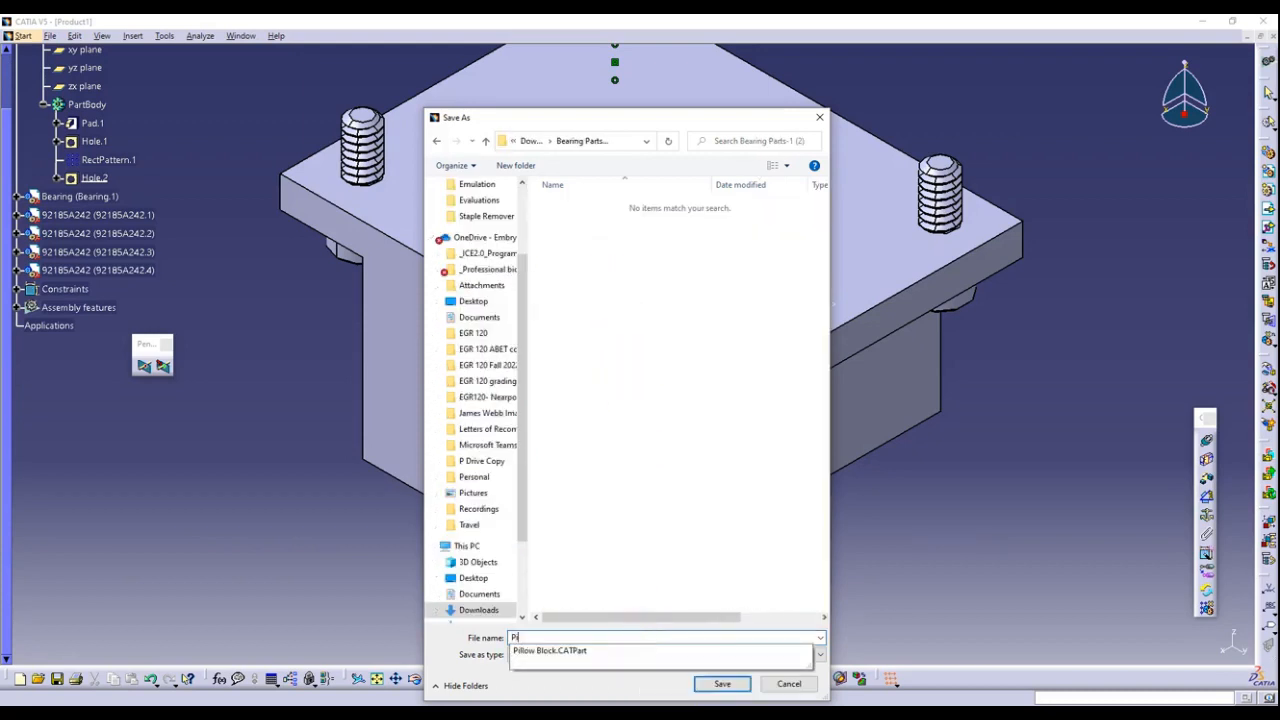
text(llow Block subassembly)
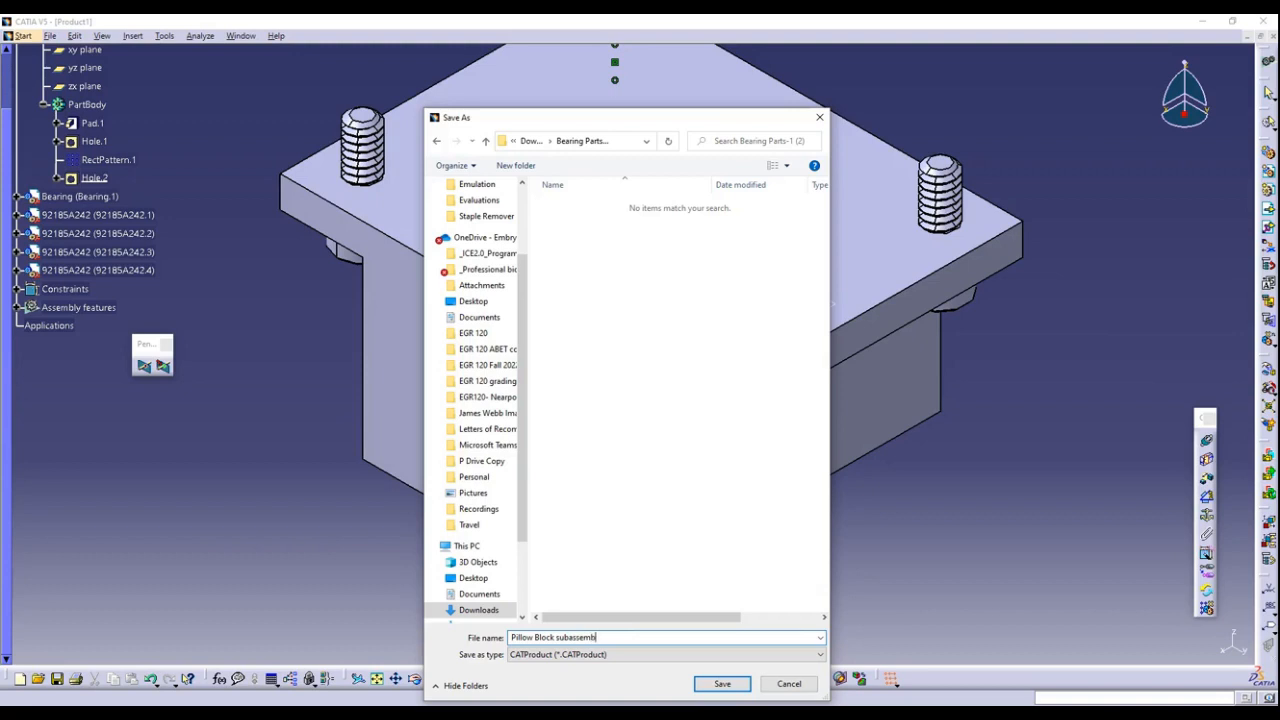
click(724, 684)
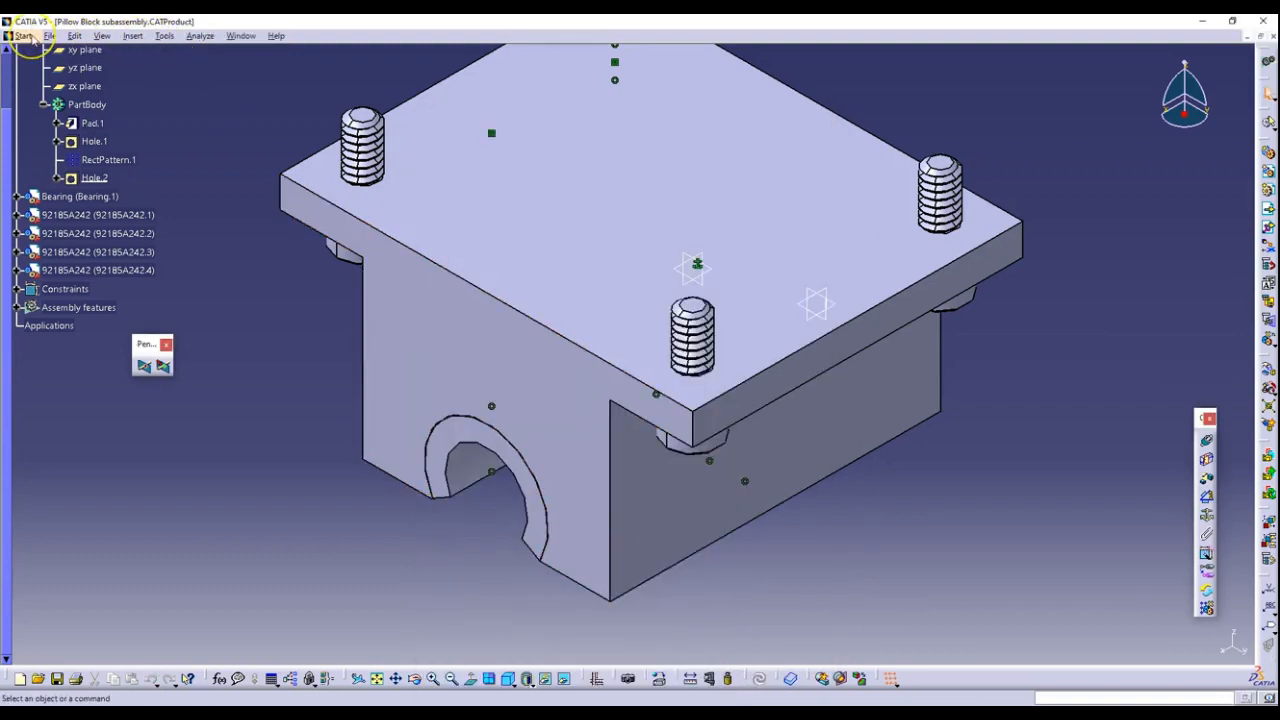